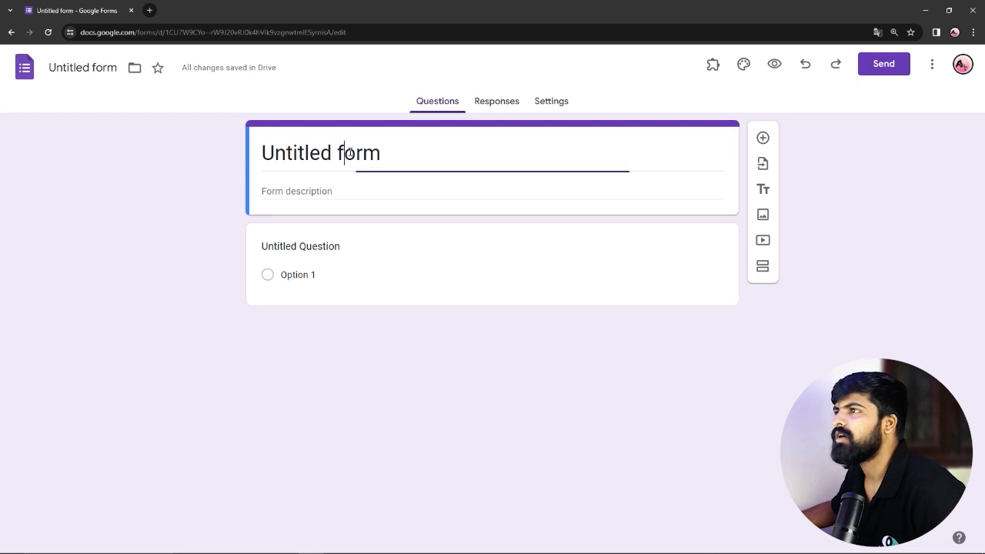
Replace the form title with "Job Application Form- Creative Position"
key(ctrl+a)
text(J)
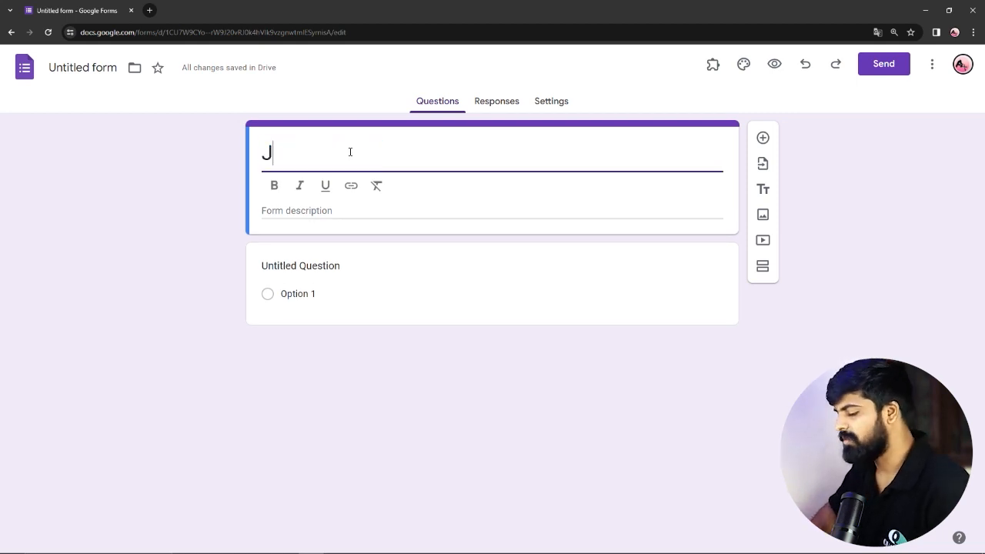
text(ob Application Form- Creative Position)
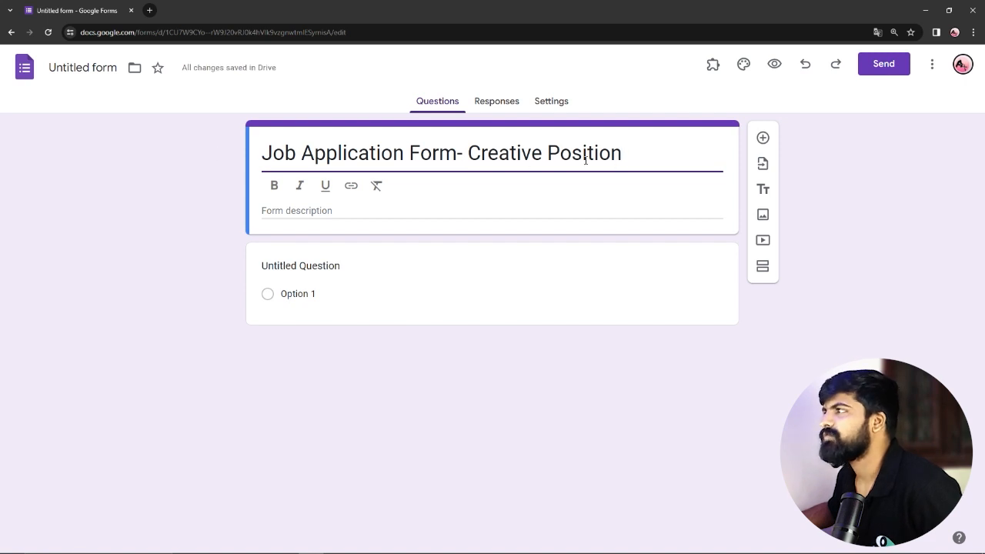
Set the form theme's header font to Times New Roman
drag(623, 152, 248, 155)
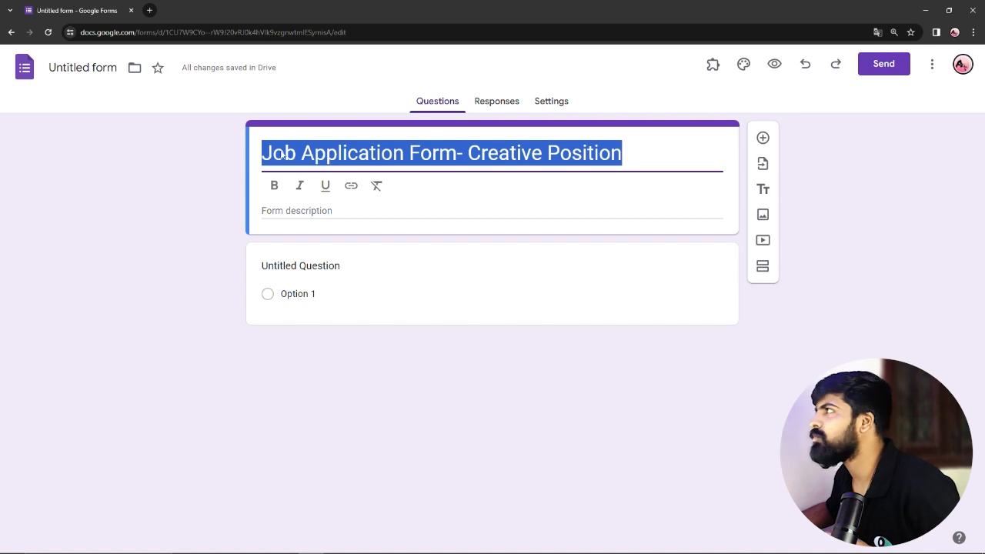
click(744, 65)
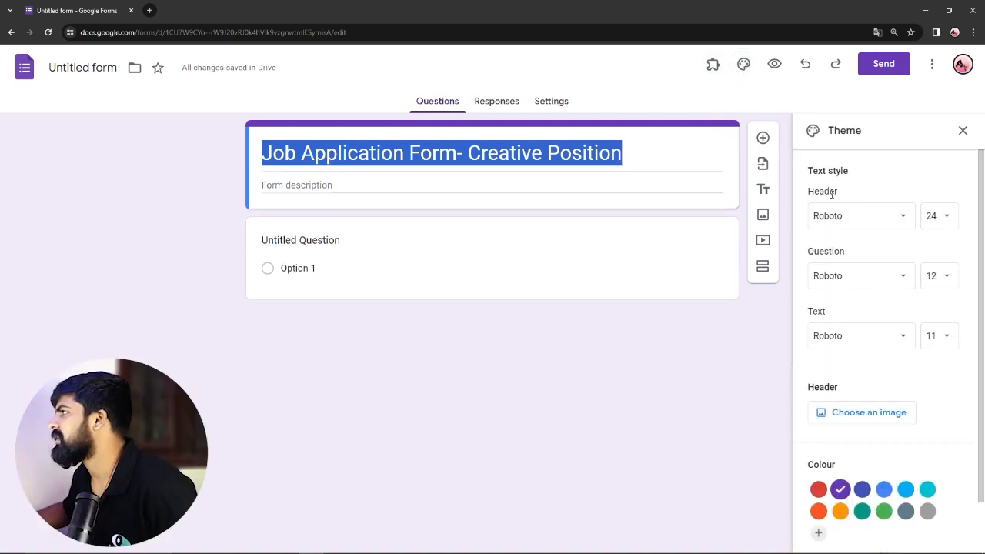
click(904, 220)
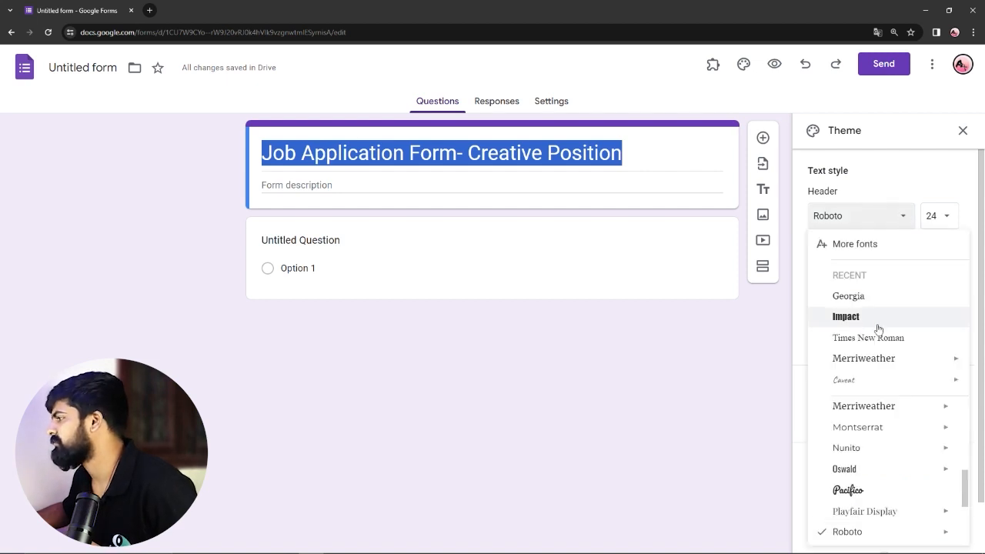
scroll(885, 369, down, 2)
scroll(877, 408, up, 5)
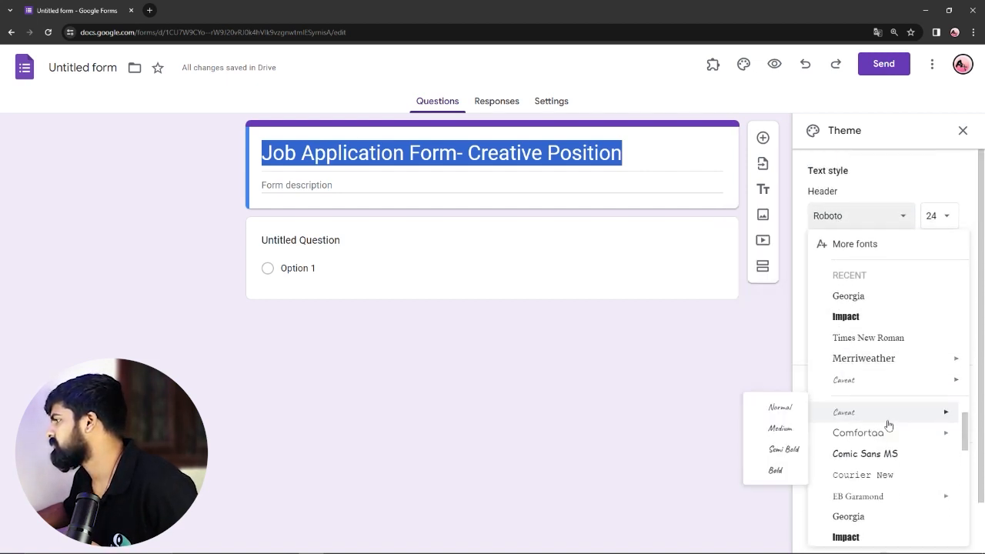
scroll(889, 424, down, 5)
scroll(914, 451, up, 5)
scroll(901, 418, down, 2)
scroll(892, 400, up, 5)
click(854, 337)
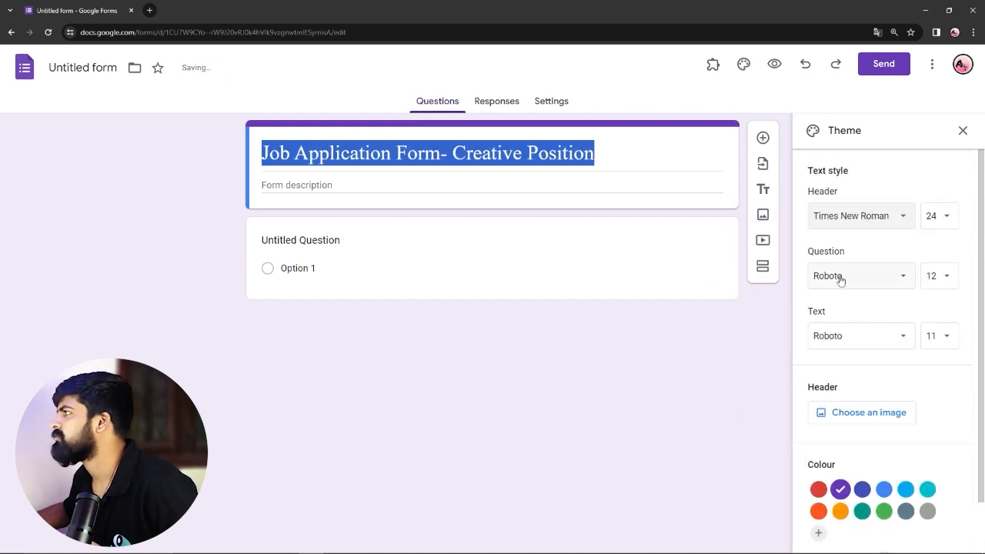
click(679, 338)
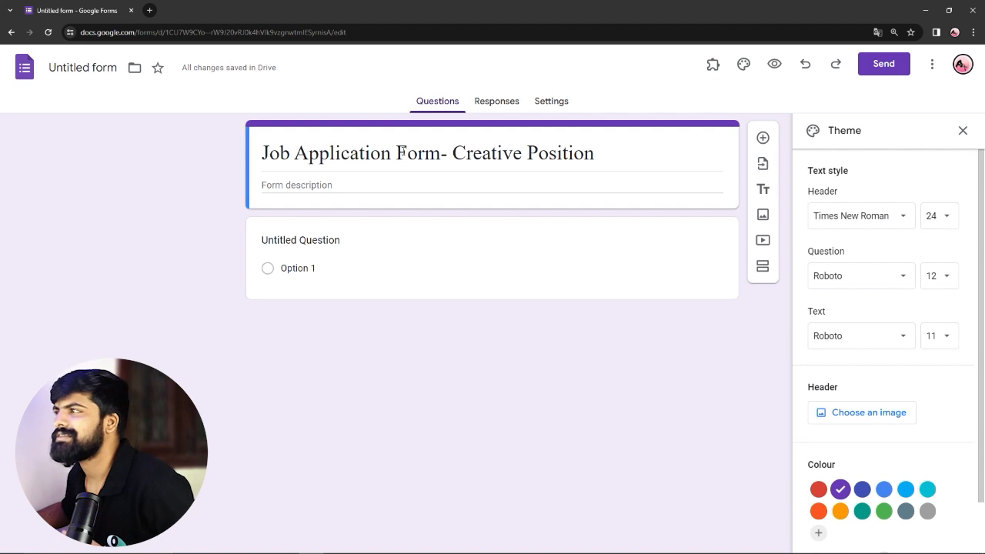
click(962, 131)
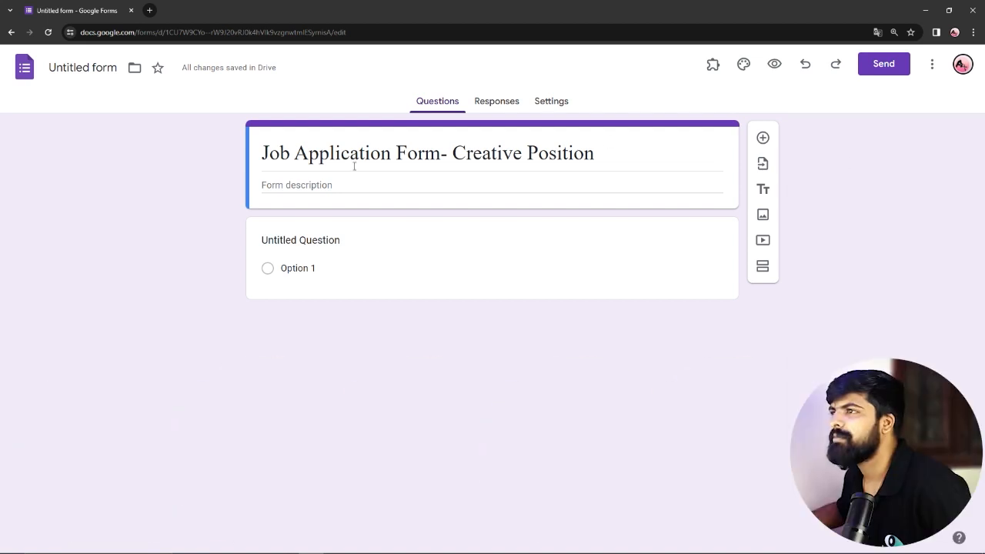
Start the form description with "welcome to our job application form for creative position . we"
click(293, 185)
text(welcome to our job aoo)
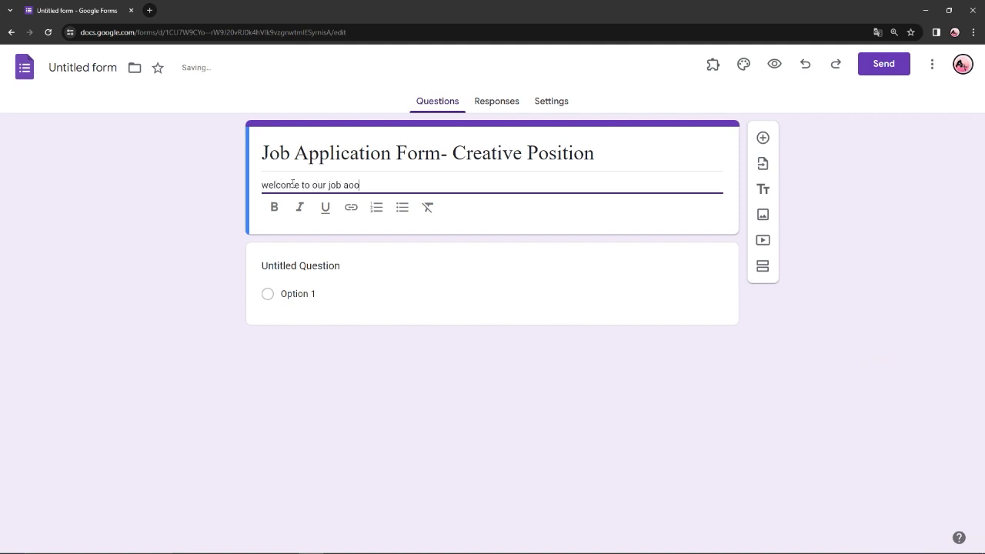
key(BackSpace)
key(BackSpace)
text(pplication form for creative position . we )
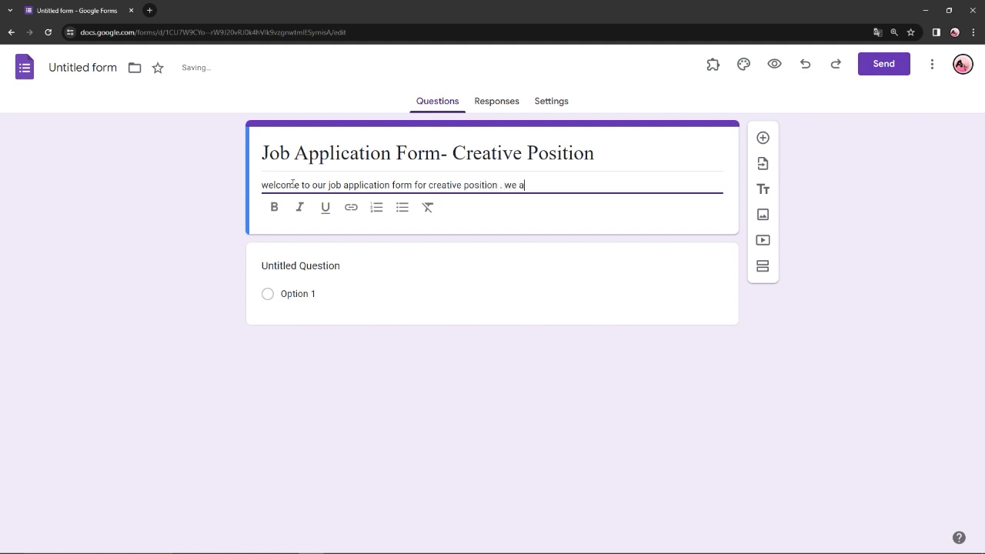
Continue the description with "are exicted to learn more about your skills and experiences in graphic design , video editor and content writer."
text(are exicted to learn)
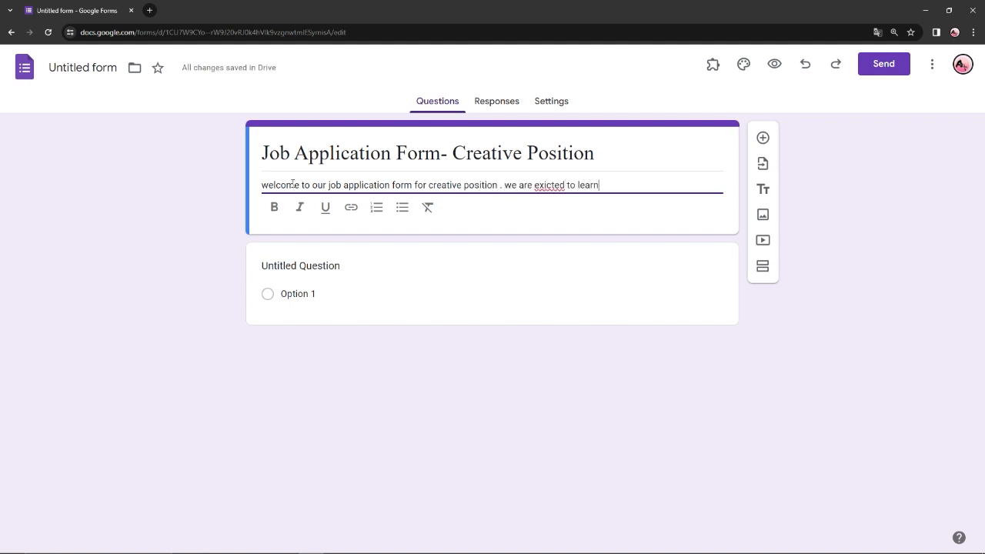
text( more about)
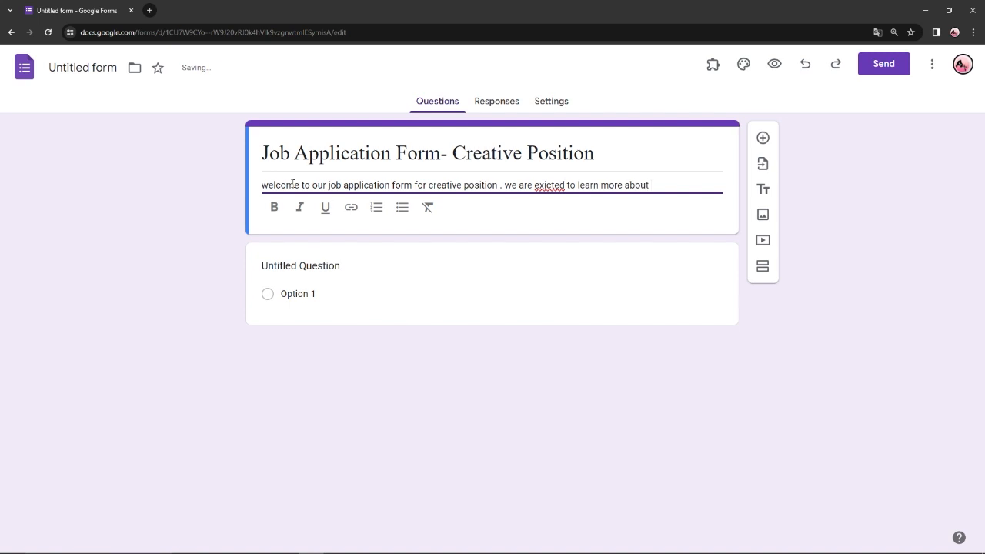
text( your skills and experiences in graphic design )
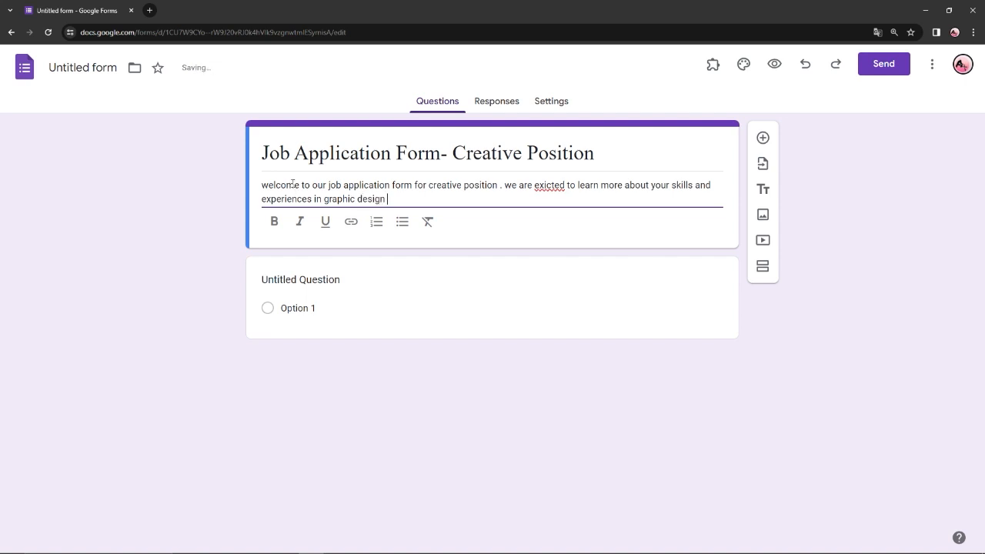
text(, video editor and )
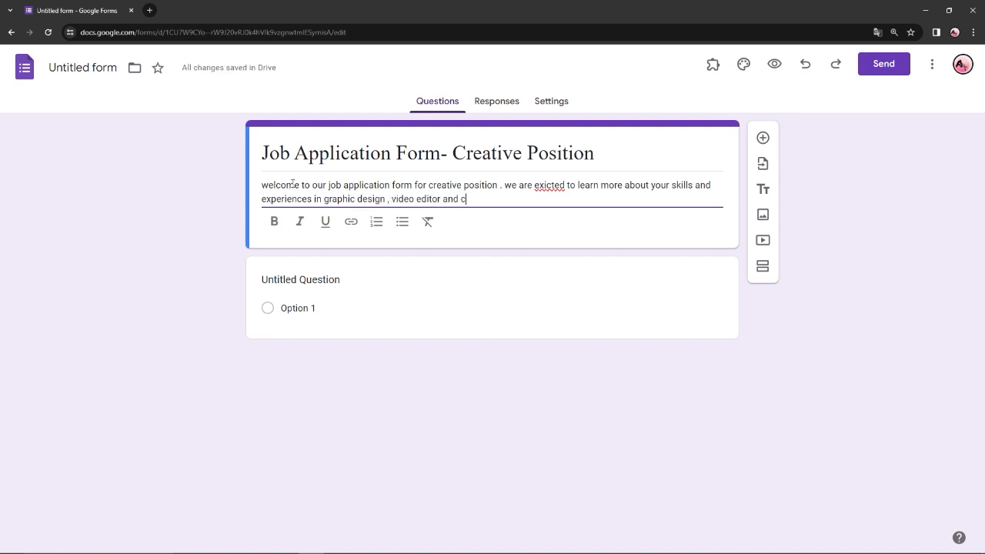
text(content writer.)
Add a new description line: "Please fill out the form with accurate information to help us understand how you can contribute to our dynamic team"
key(Return)
text(Please fill out the form with accurate information to help us understand how you can contribute)
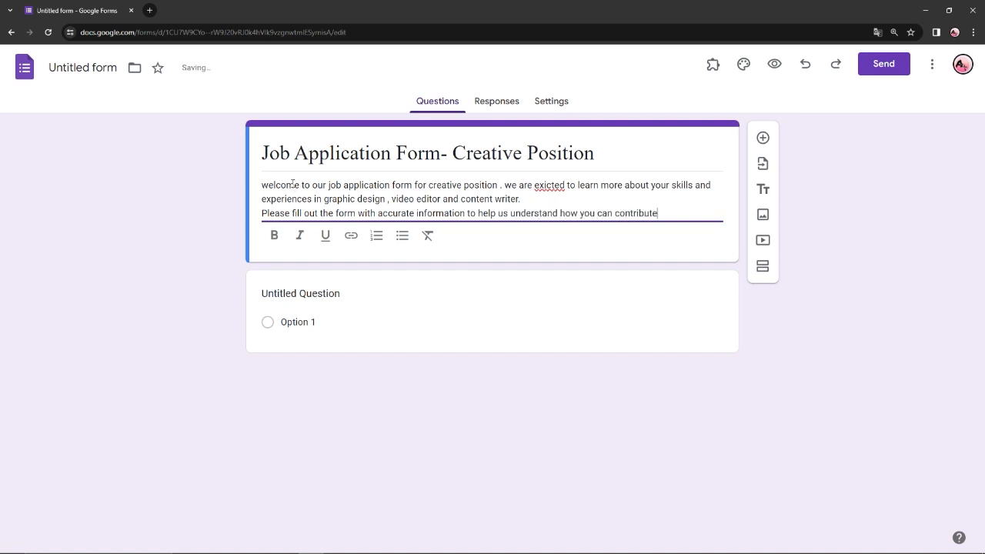
text( to our dynamic team)
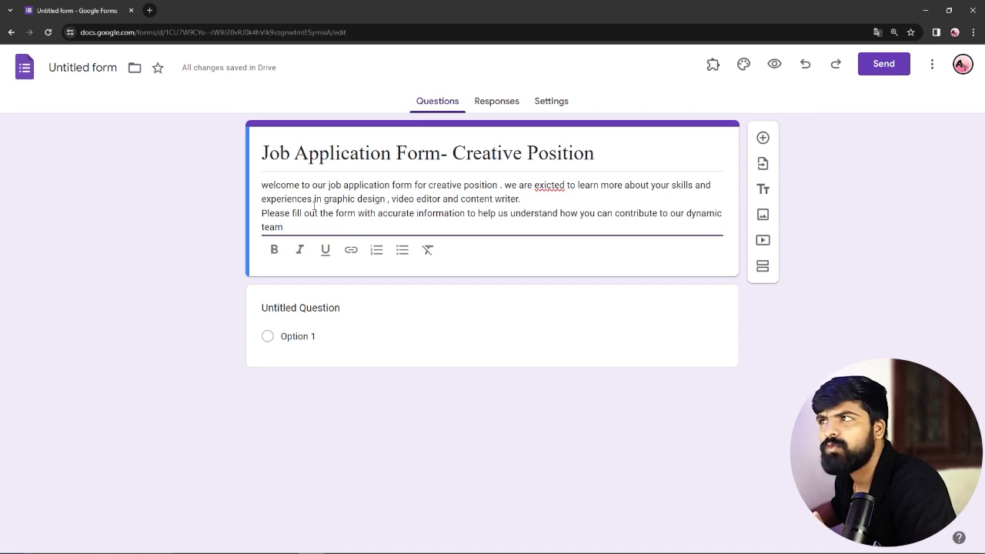
click(743, 63)
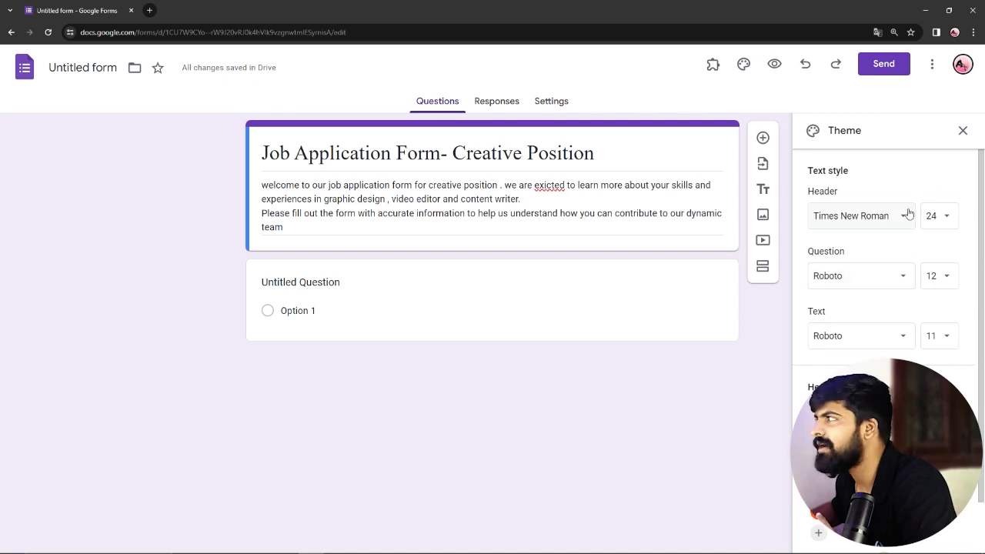
click(962, 131)
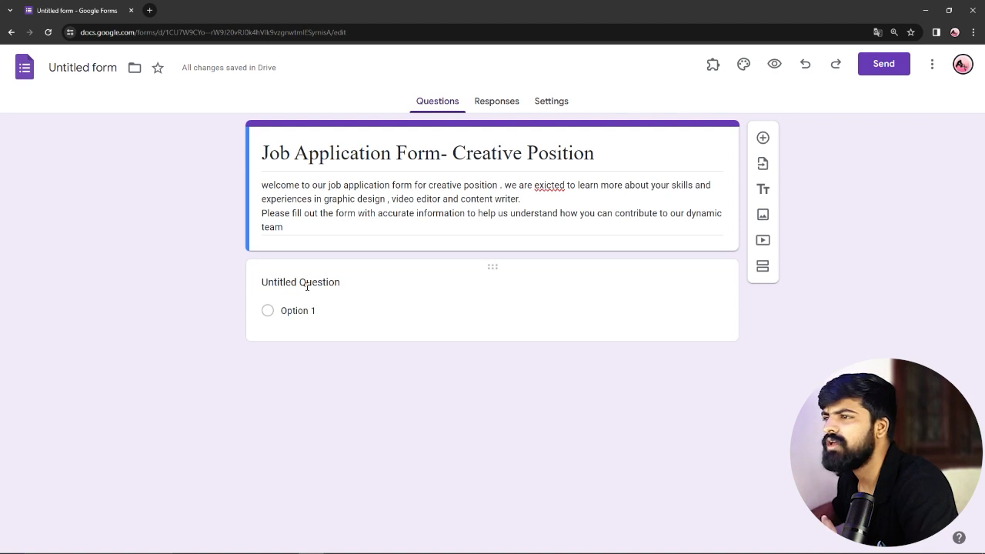
Title the first question "Name" and make it a Short answer question
click(307, 285)
text(Name)
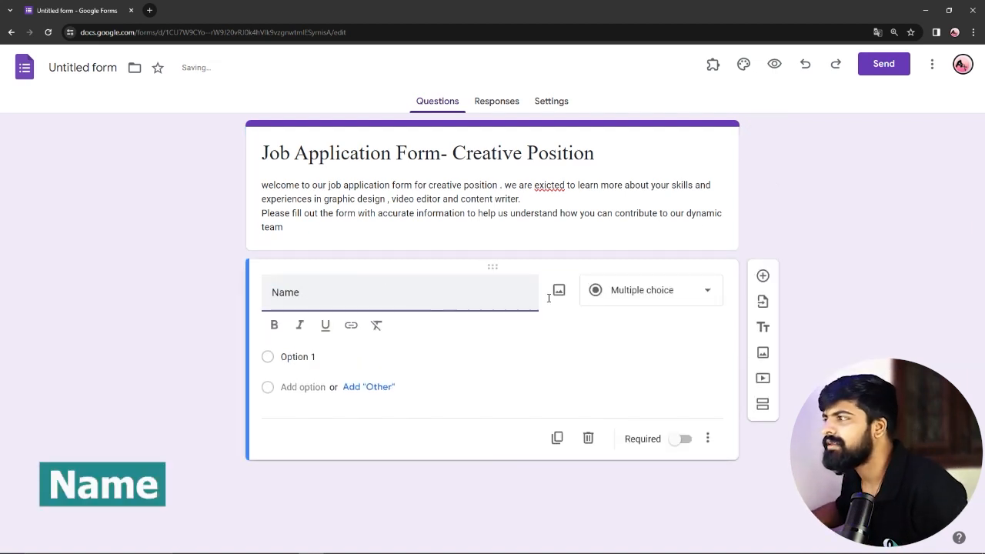
click(708, 293)
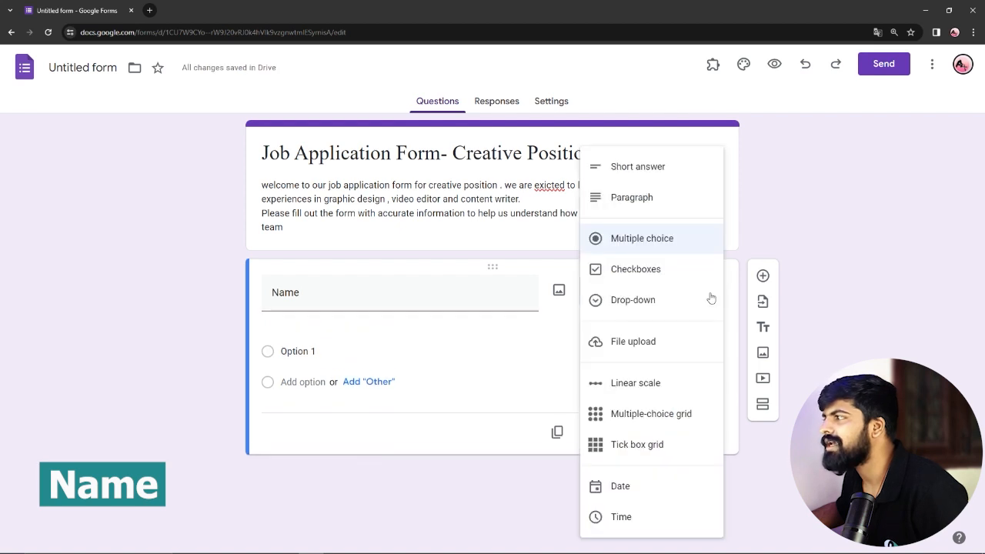
click(658, 168)
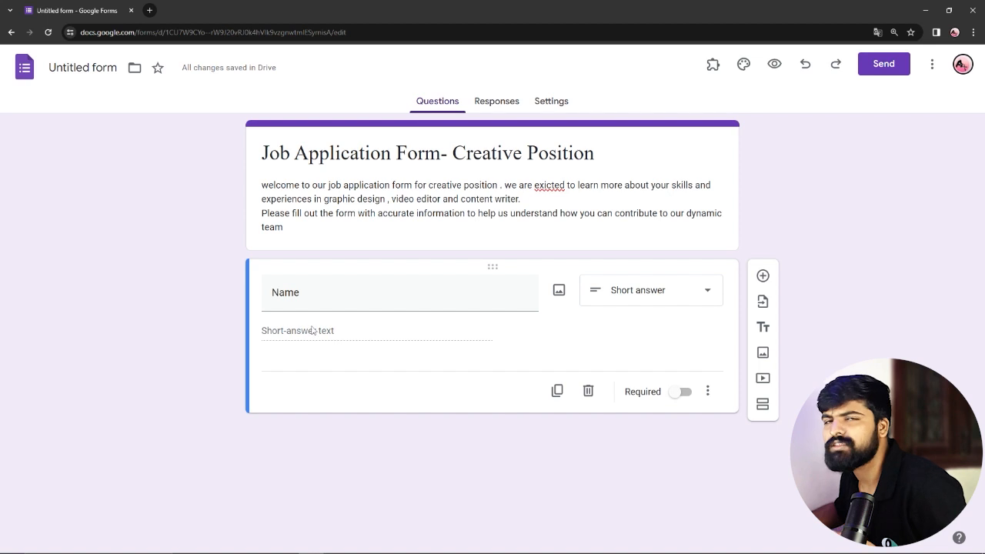
Add a second question titled "DOB" with the Date answer type
click(762, 277)
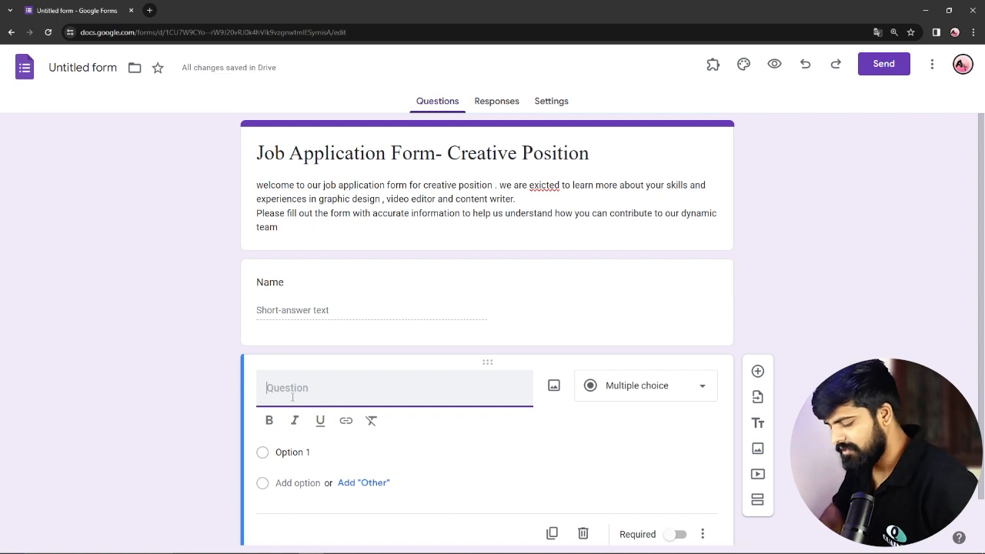
text(Do)
key(BackSpace)
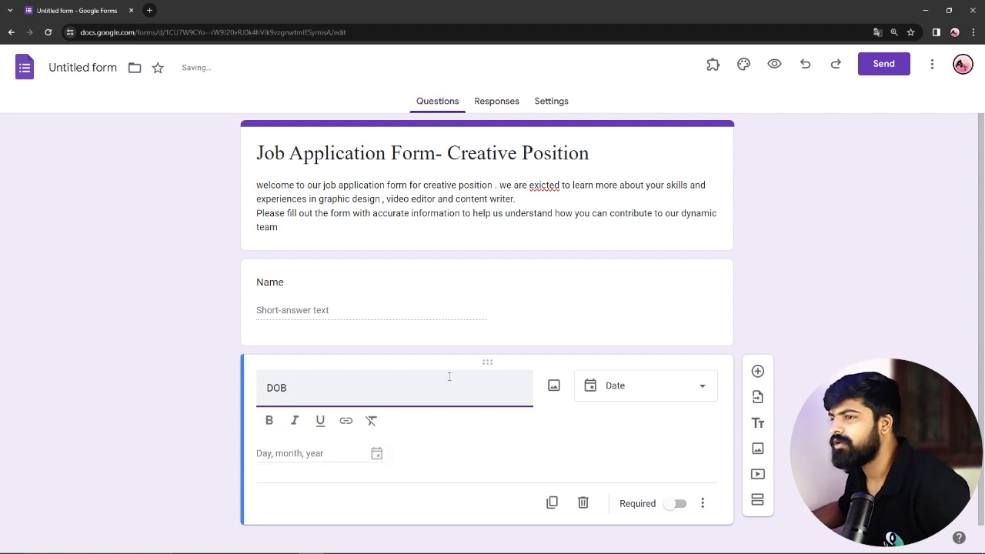
click(685, 389)
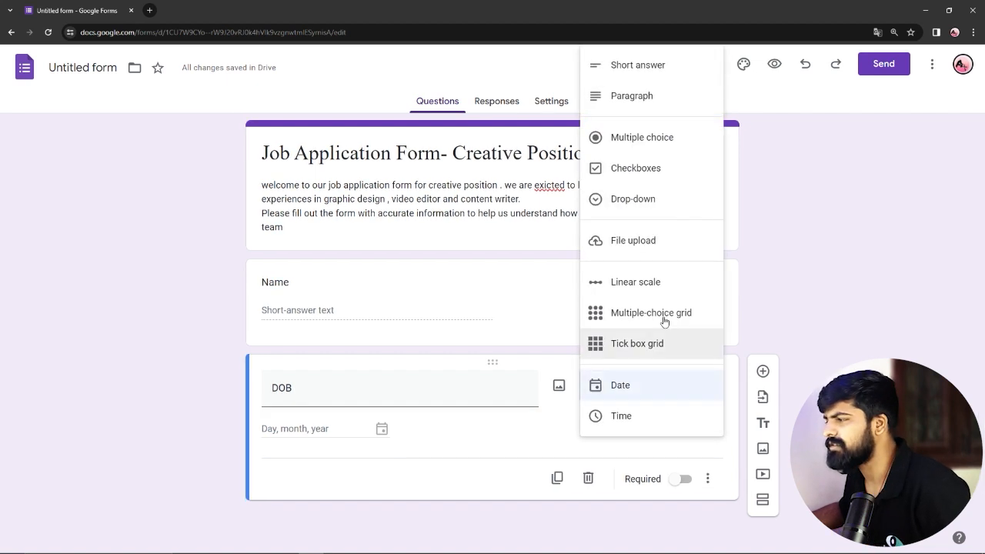
click(628, 387)
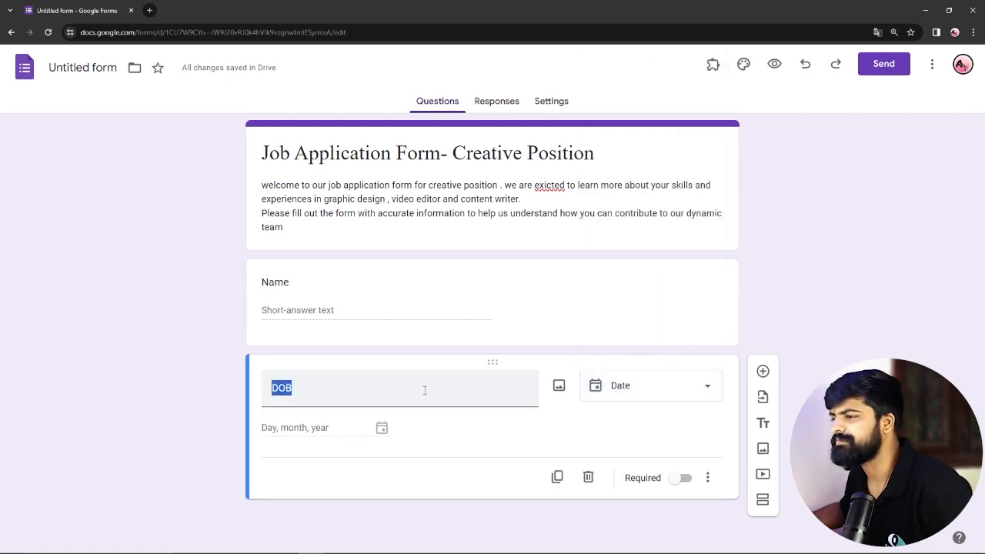
Add a third question titled "Address" with the Paragraph answer type
click(758, 372)
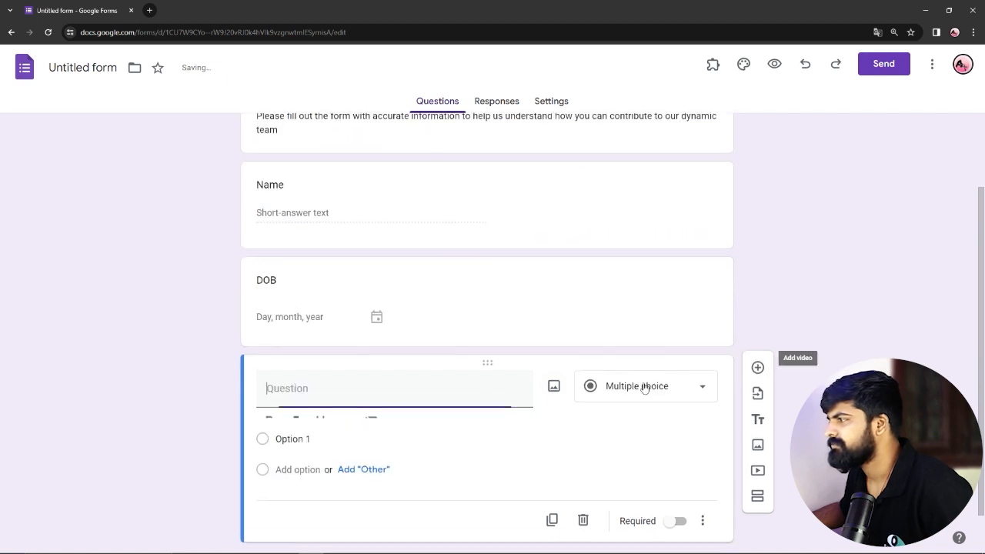
text(Address)
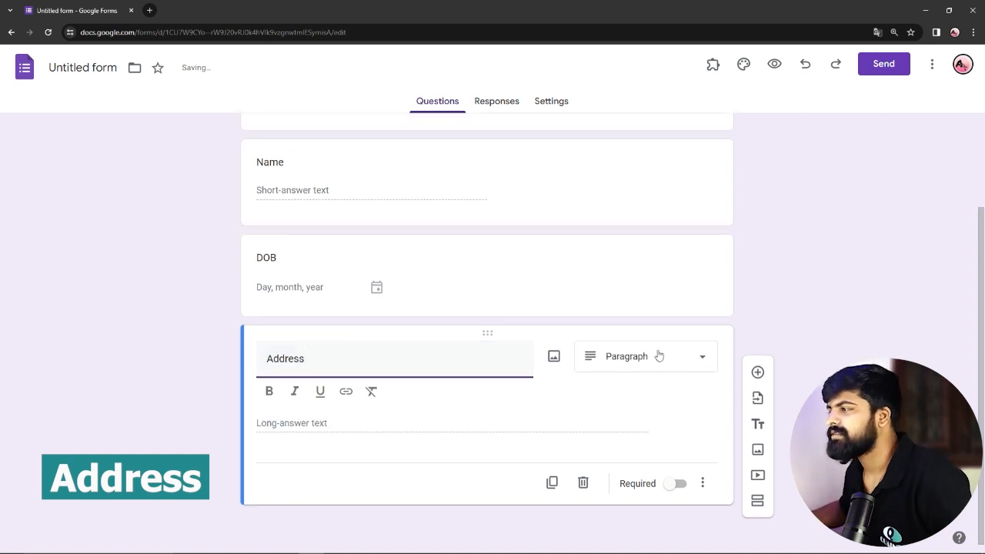
click(696, 360)
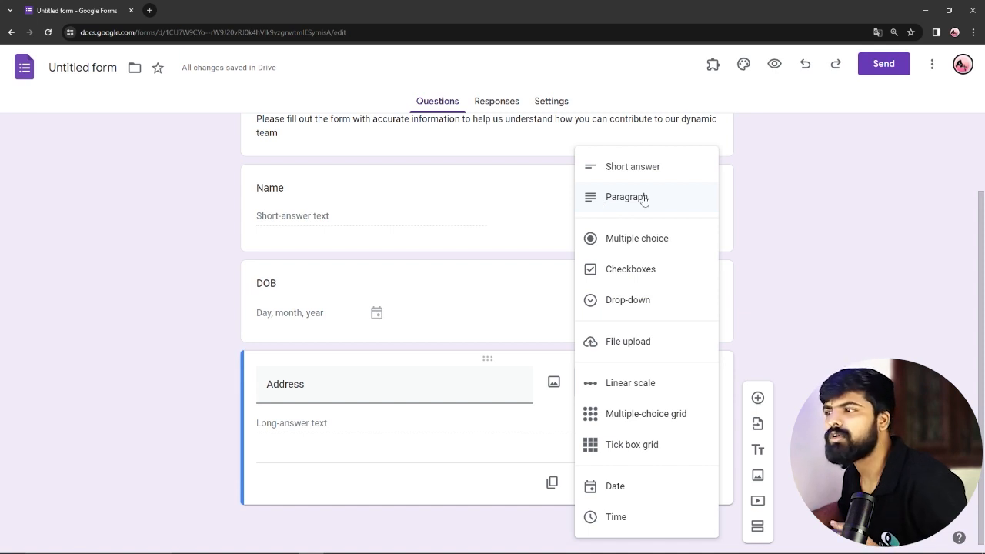
click(462, 389)
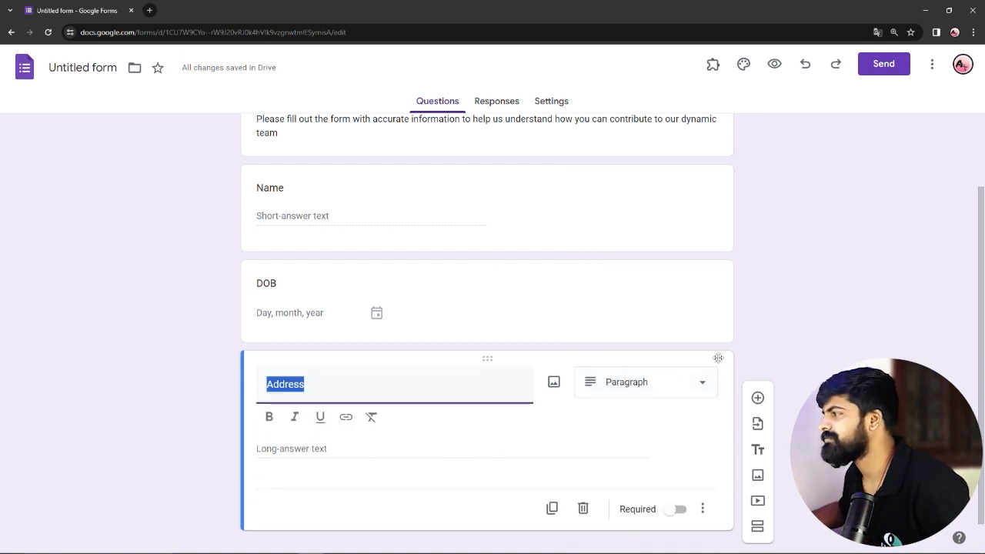
Add a Short answer question titled "Mobile Number" and make it required
click(758, 397)
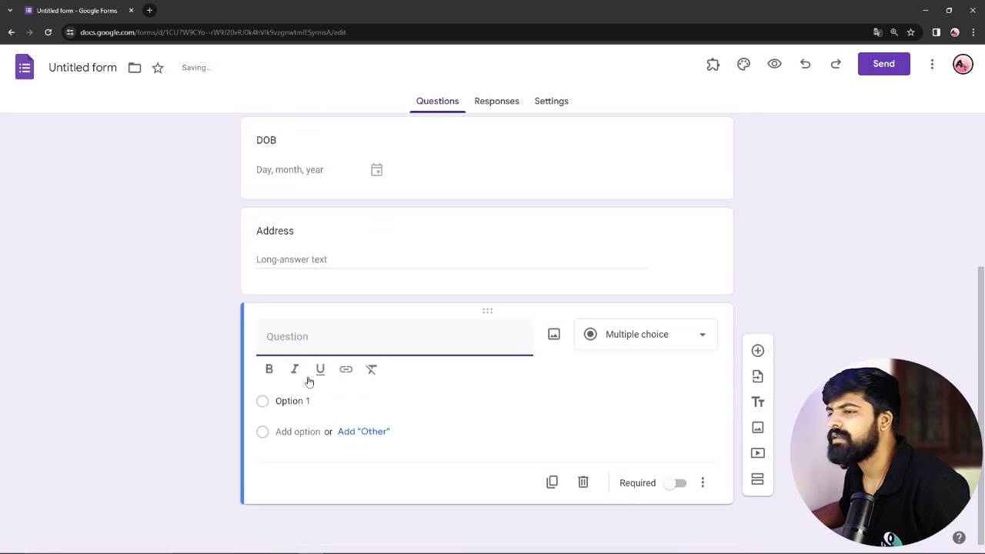
text(Mobile)
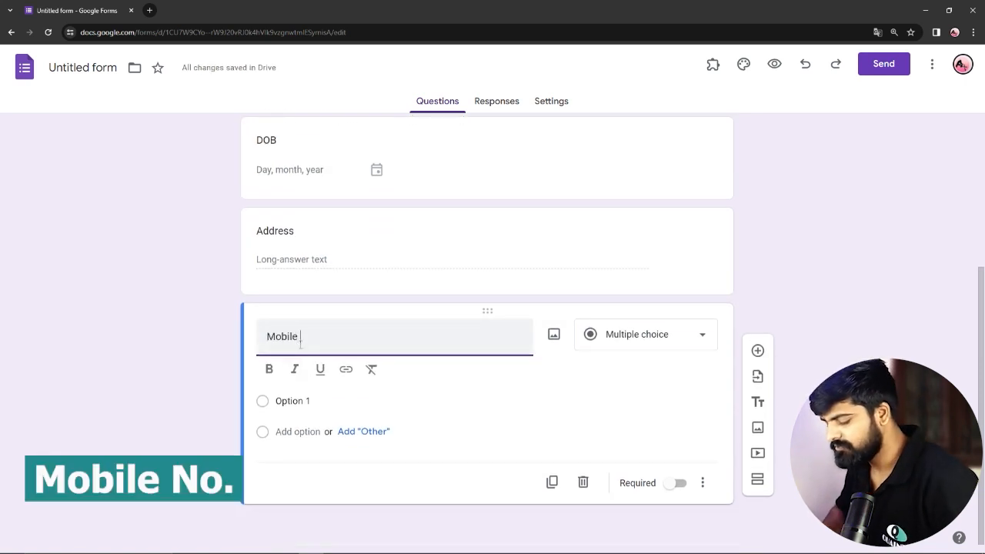
text( Number)
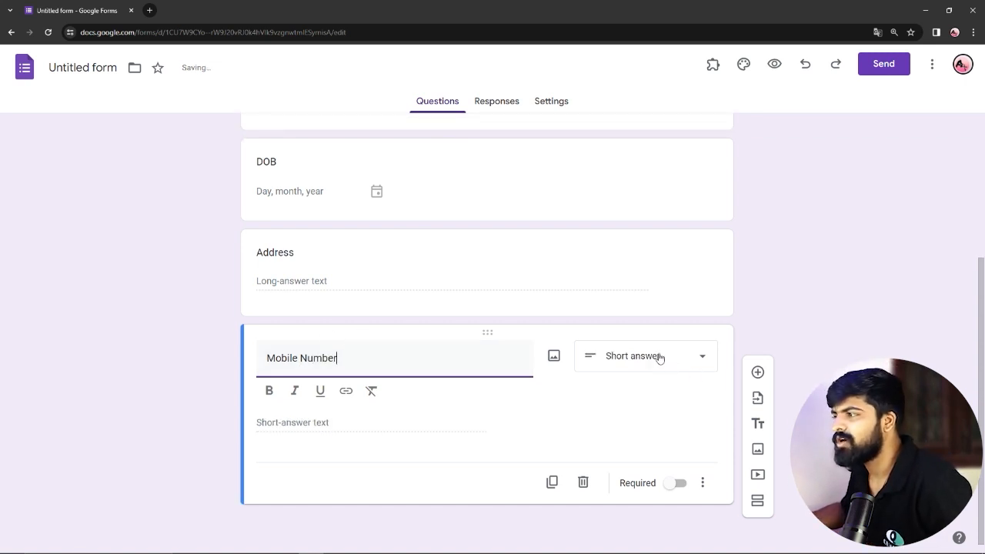
click(676, 485)
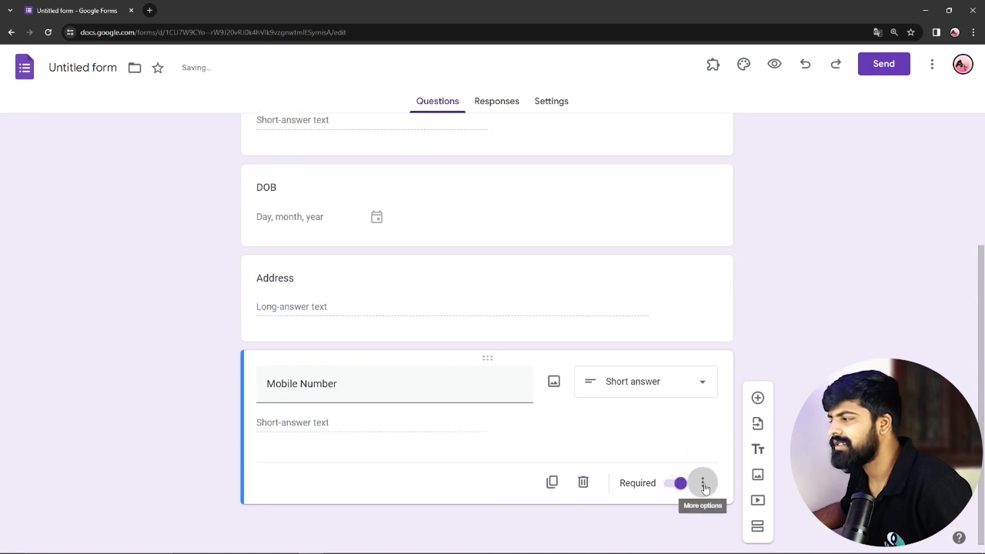
Add response validation to the Mobile Number question so that only a whole number is accepted
click(702, 483)
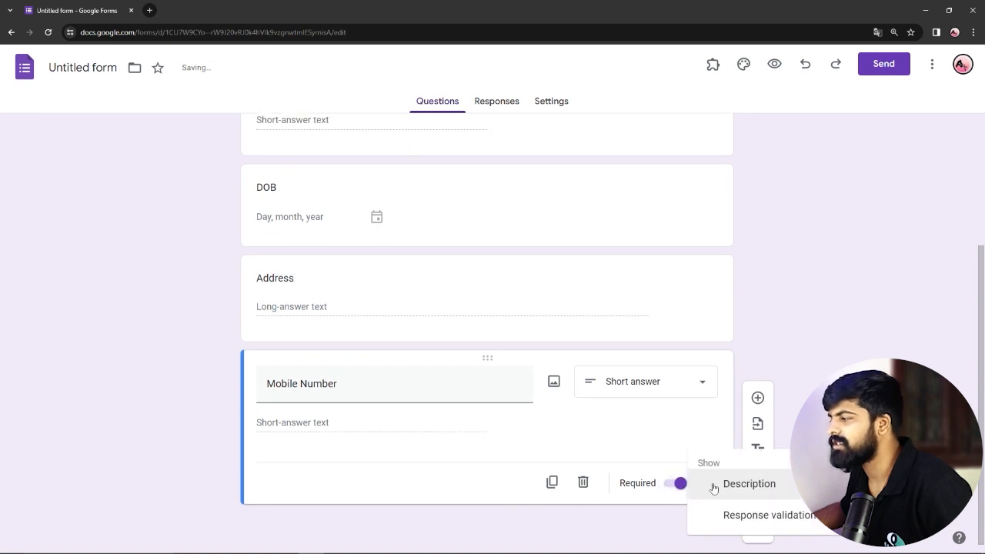
click(774, 514)
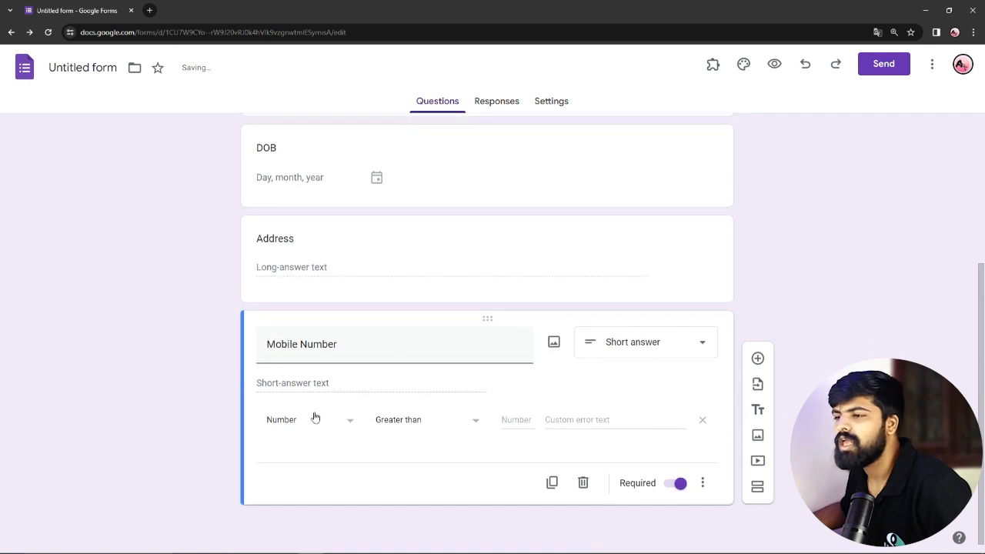
click(474, 422)
click(415, 521)
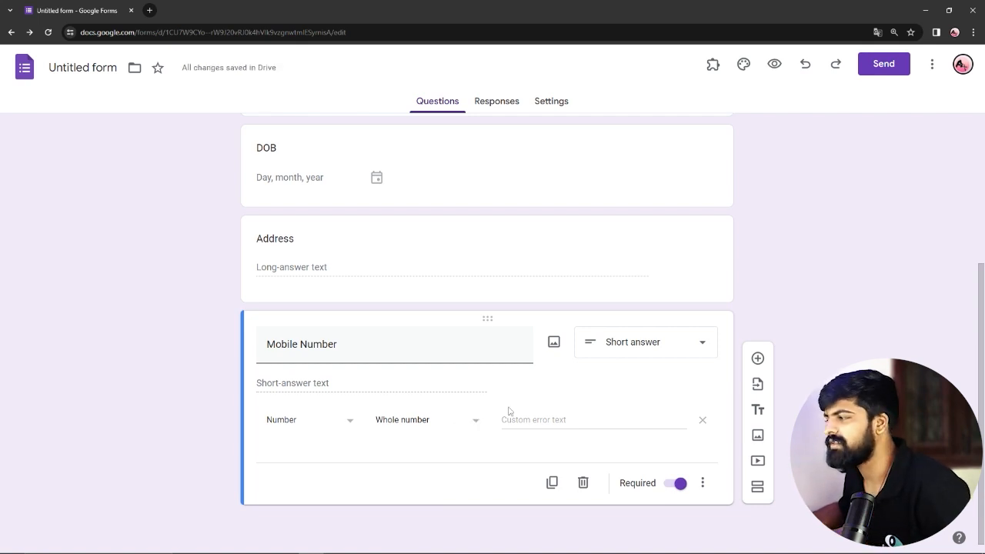
Add a question titled "Email" with the Short answer type
click(759, 359)
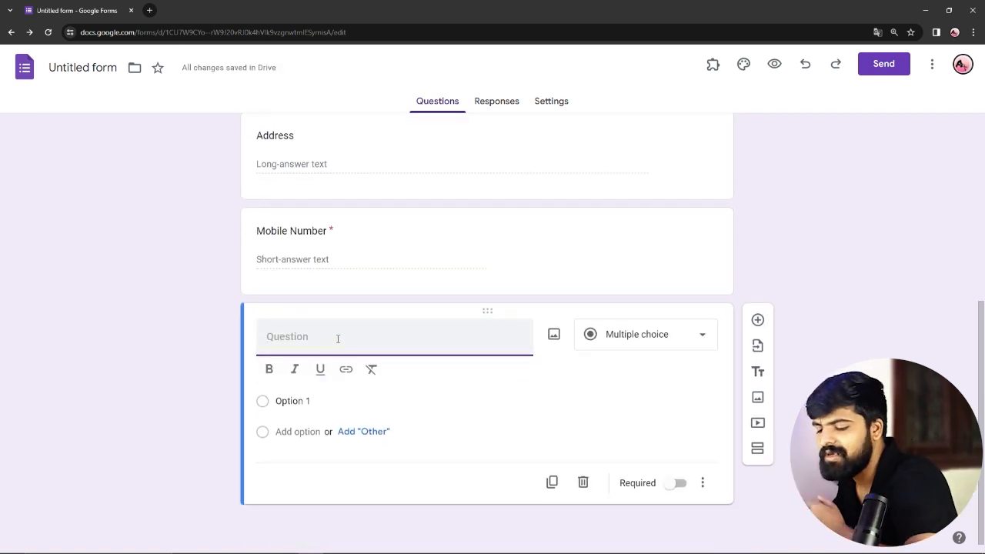
text(Email)
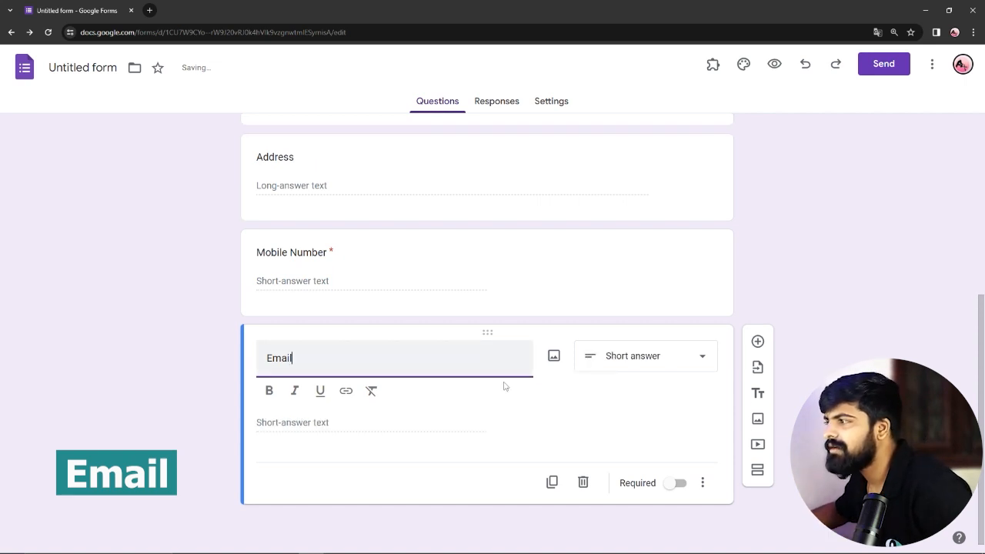
click(688, 358)
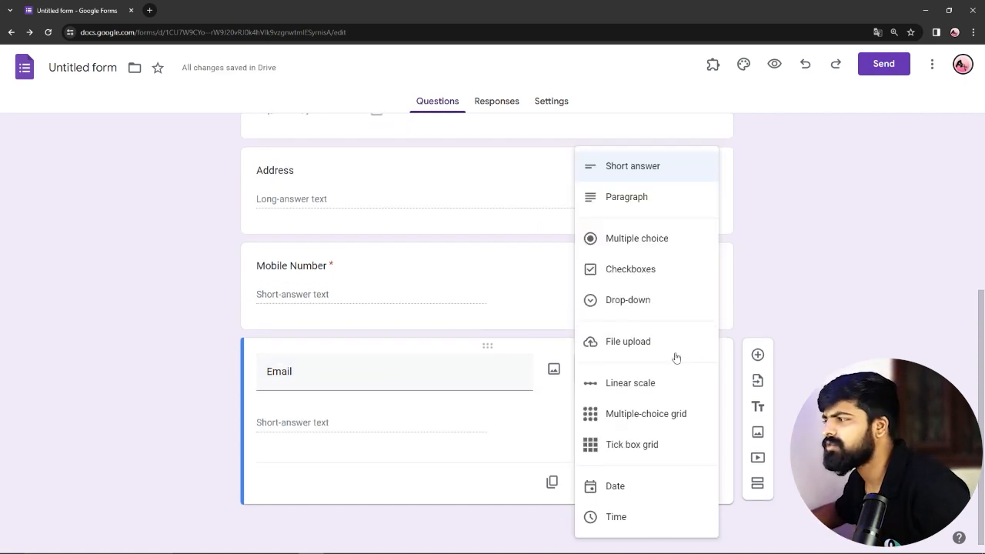
click(646, 167)
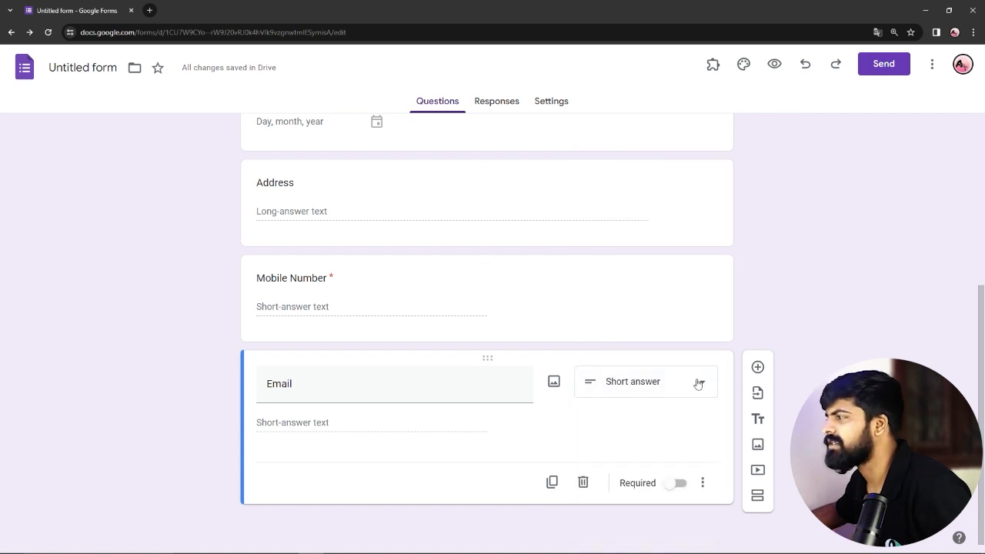
Add a Multiple choice question titled "Position Applying For"
click(758, 368)
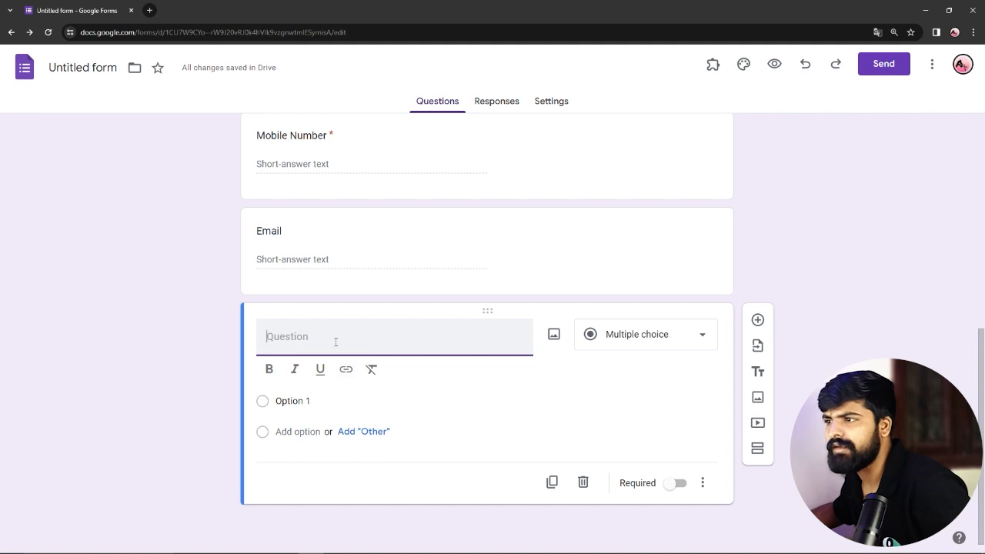
text(Position A)
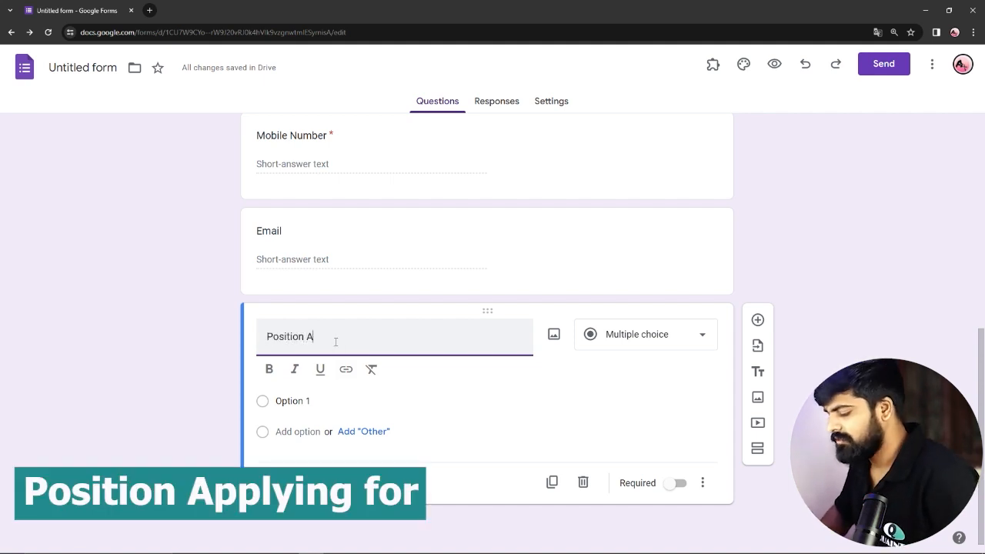
text(pplying For)
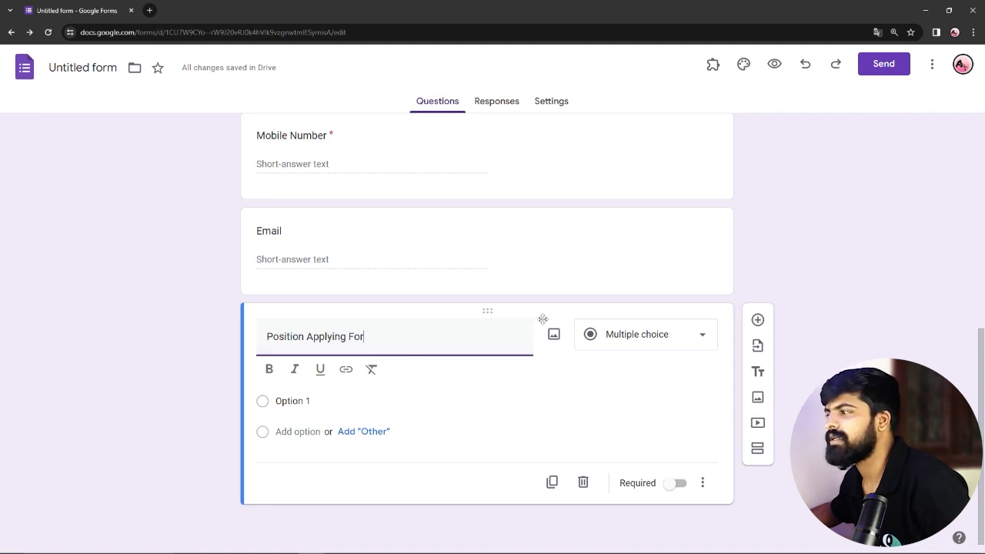
click(642, 337)
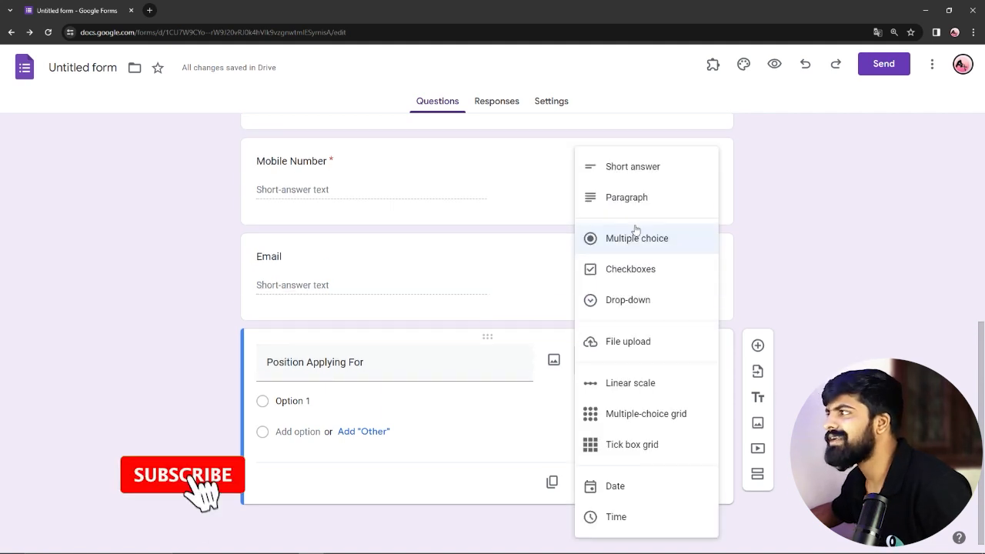
click(628, 239)
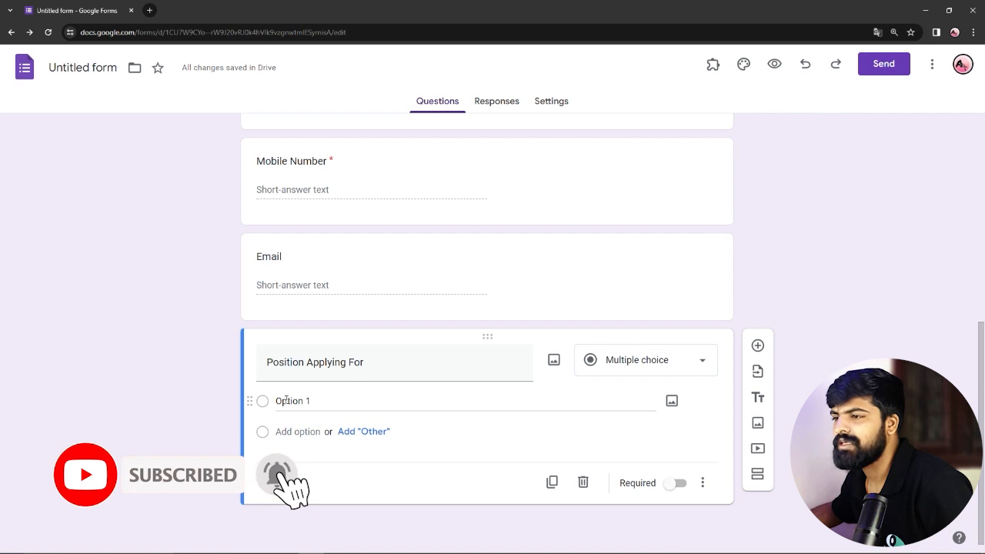
Enter "Video Editor", "Graphic Designer" and "Content Writer" as the answer options of the position question
click(287, 400)
text(Video Editor)
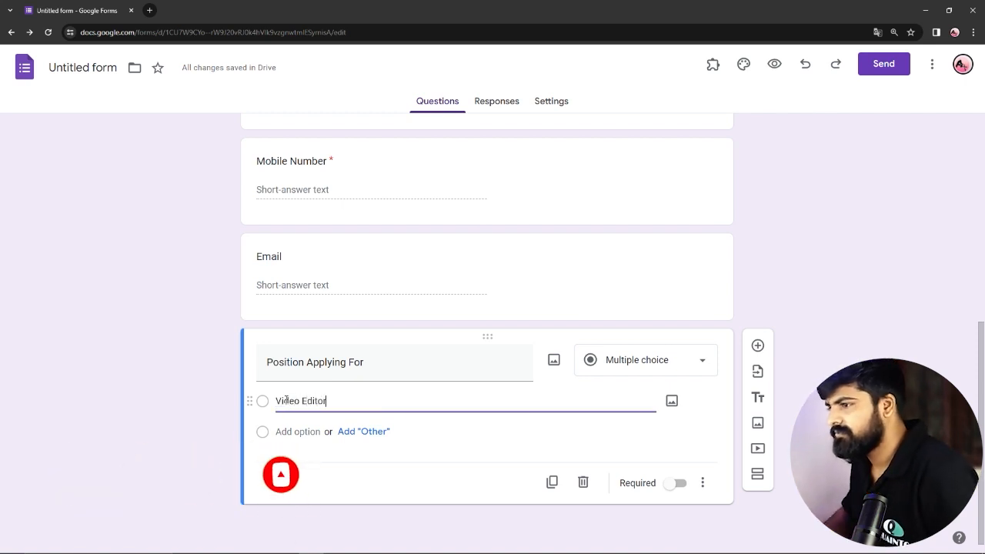
click(308, 432)
text(Gr)
text(ic)
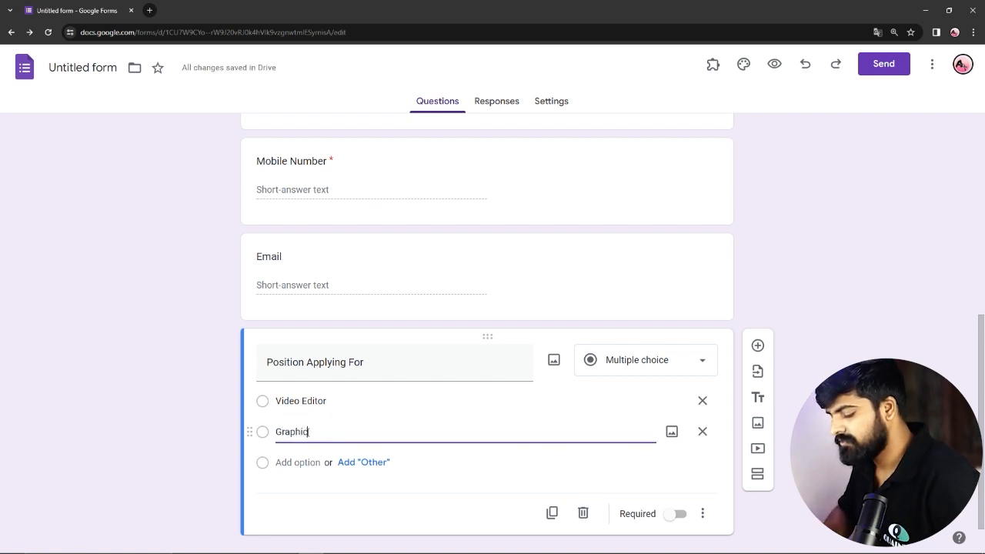
text( Designer)
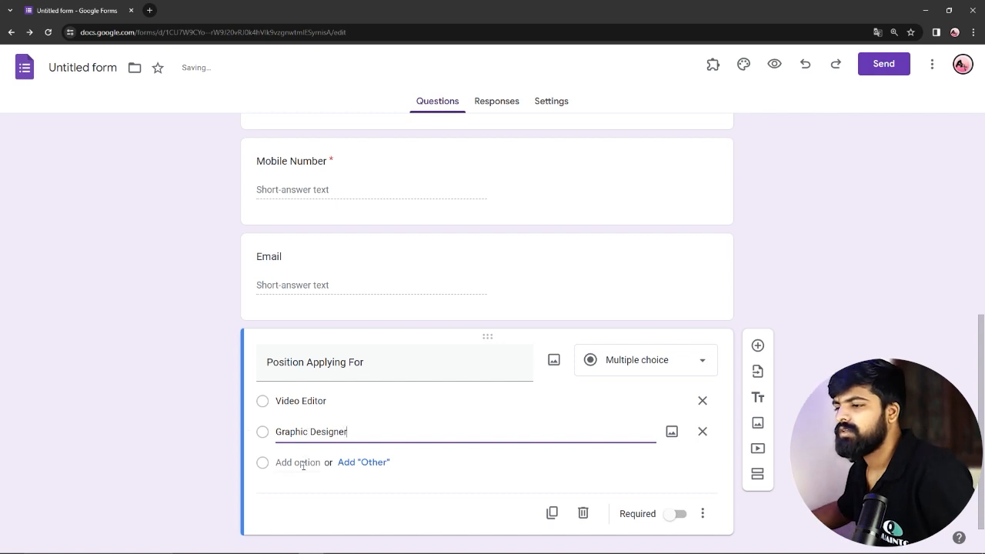
click(303, 466)
text(Content Writer)
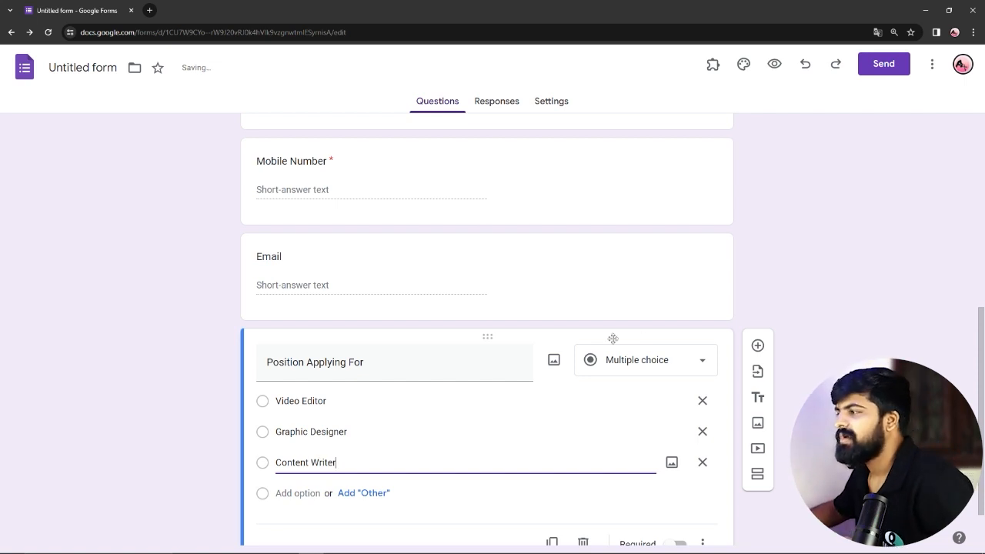
scroll(320, 416, down, 1)
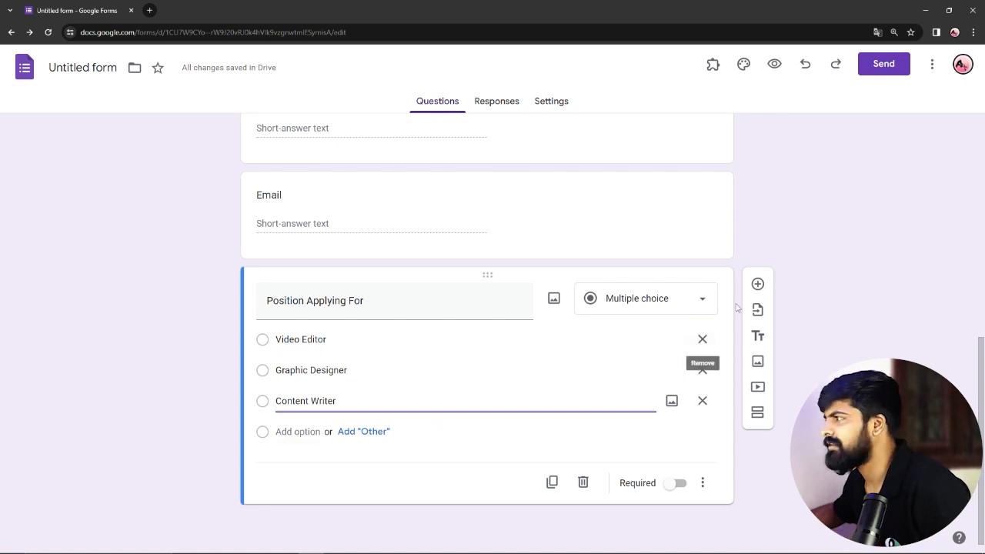
Add a File upload question titled "Attach Sample of Previous work" with a maximum file size of 100 MB
click(758, 285)
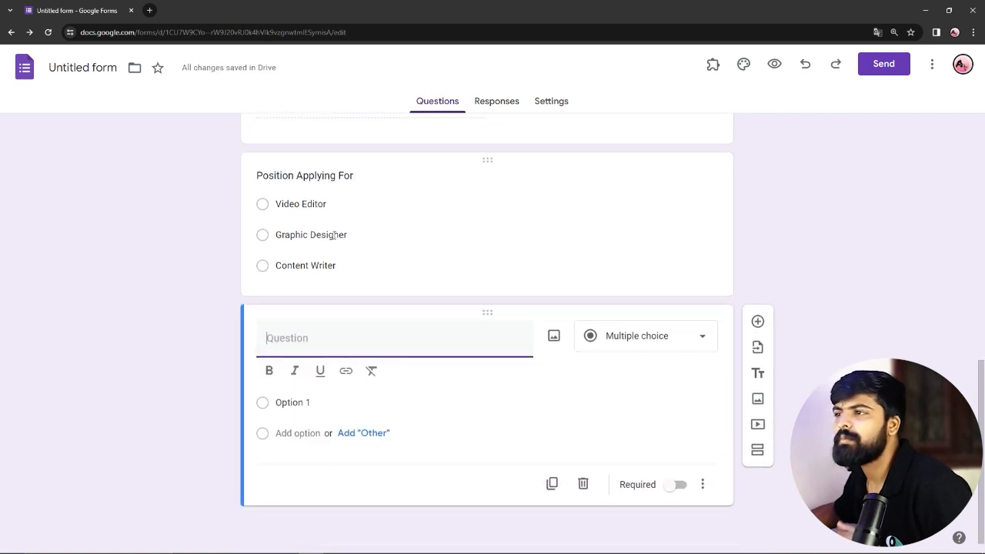
text(Att)
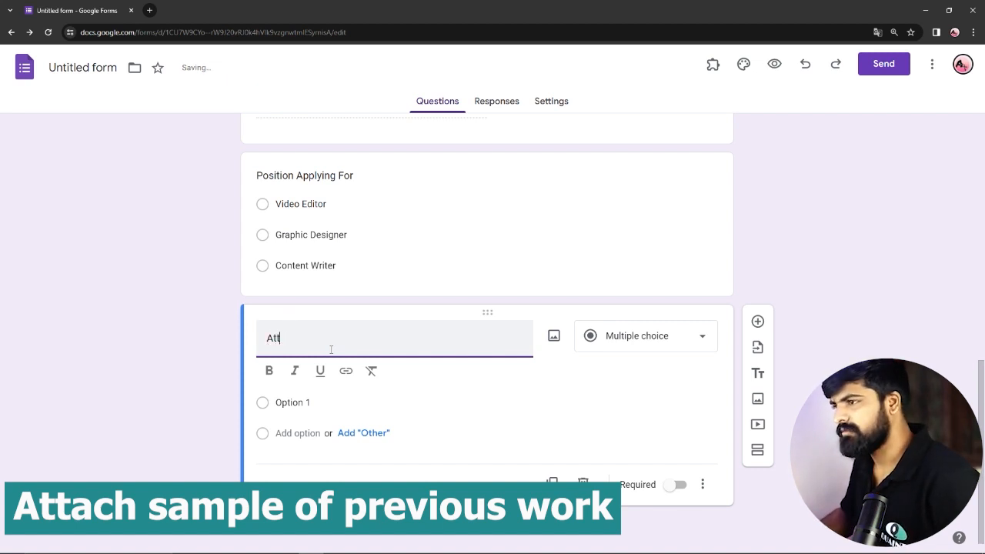
text(ach Sample of Previou)
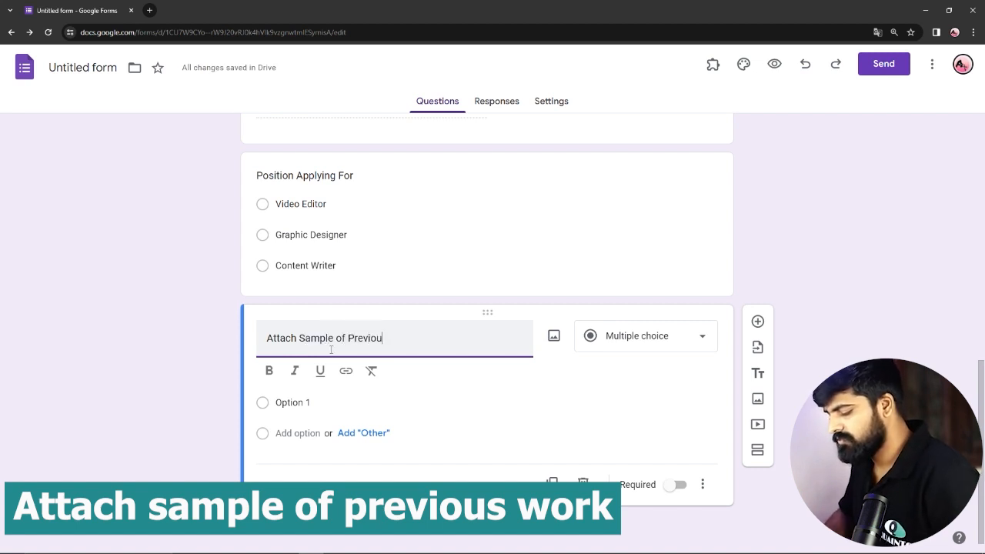
text(s wor)
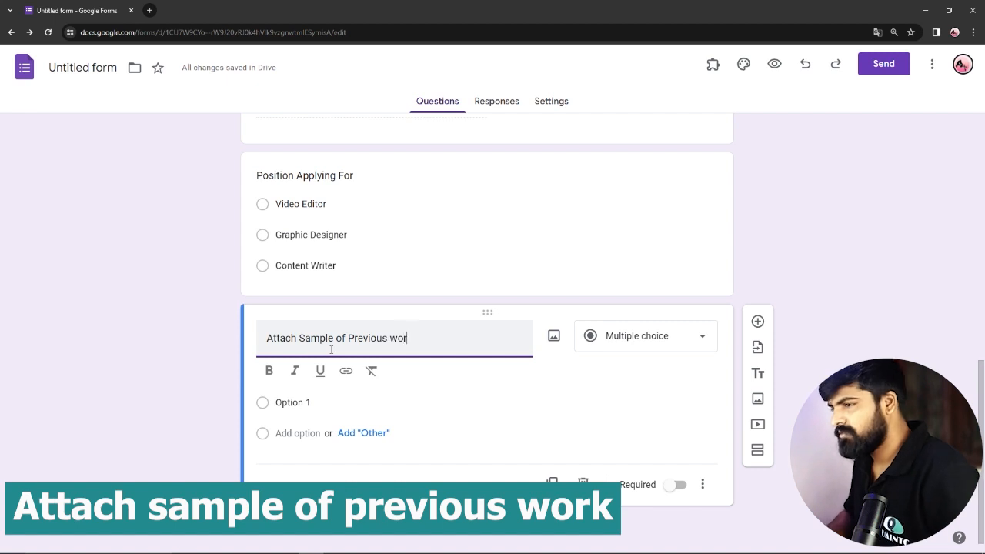
click(631, 336)
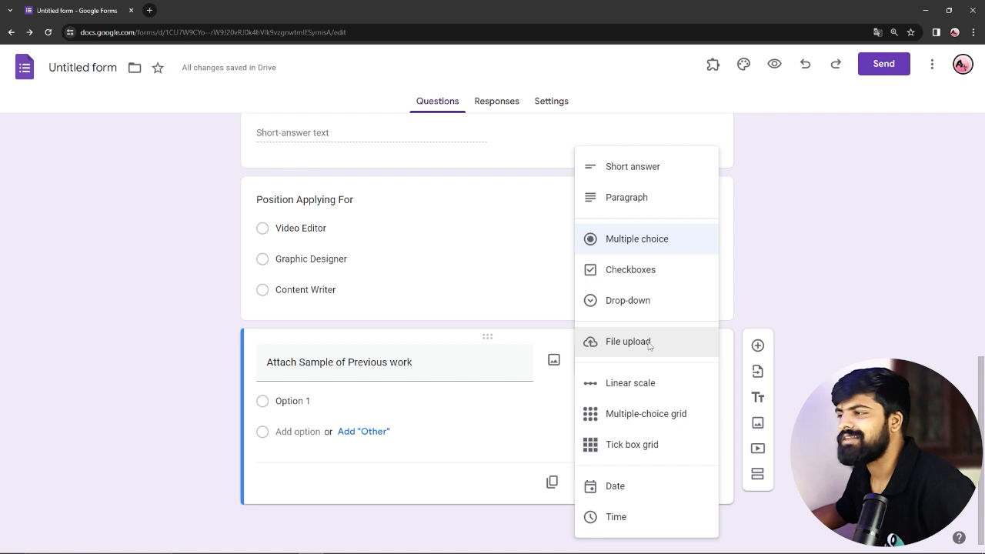
click(649, 346)
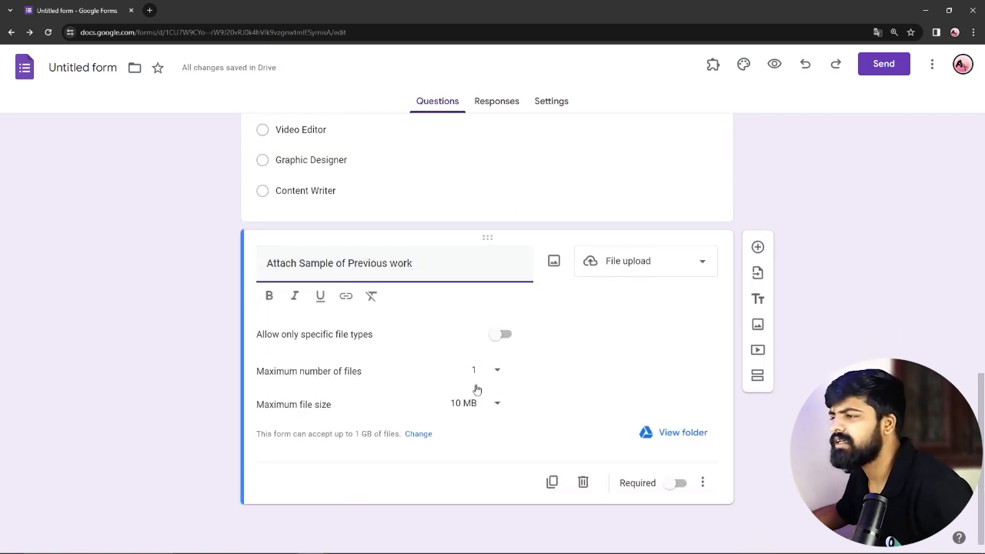
click(465, 403)
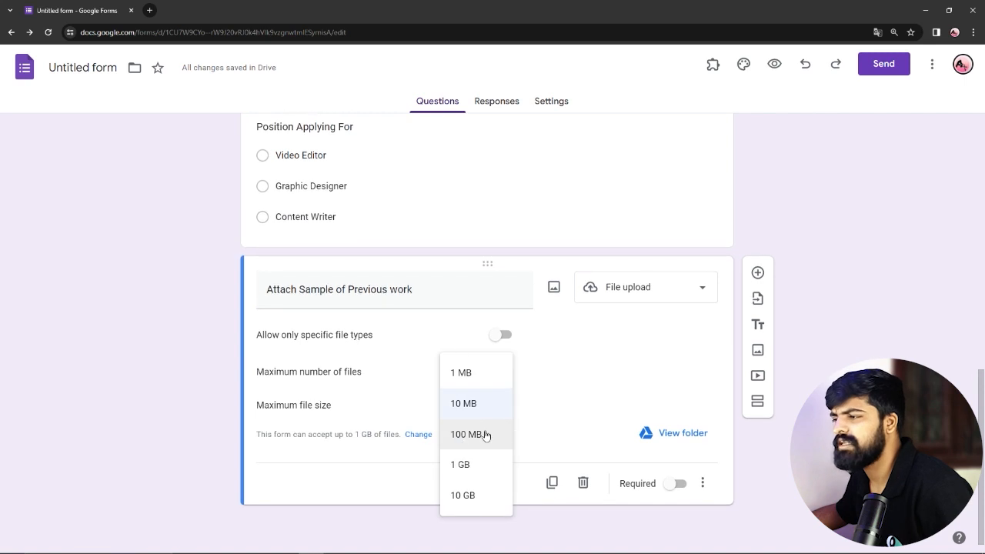
click(464, 435)
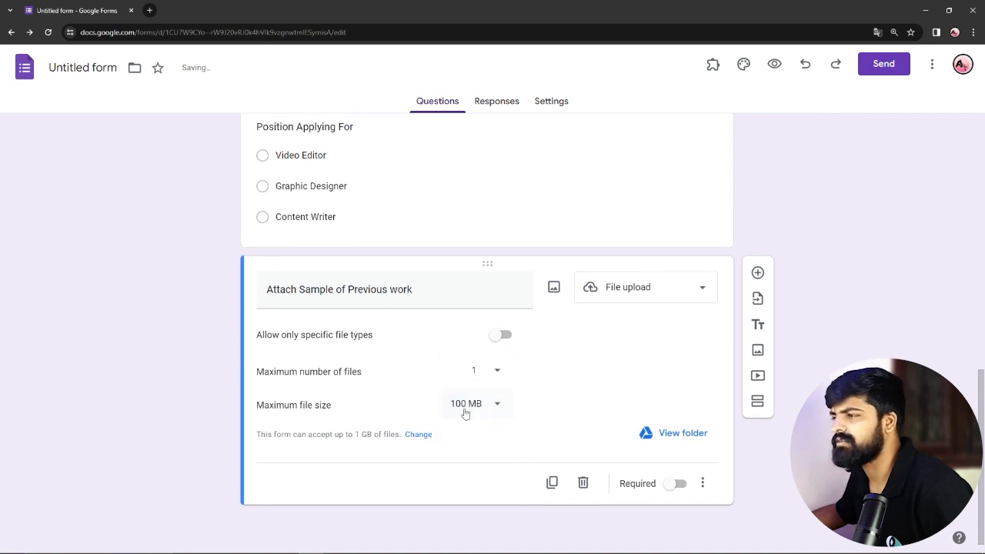
Add a Short answer question titled "Upload link previous work"
click(757, 272)
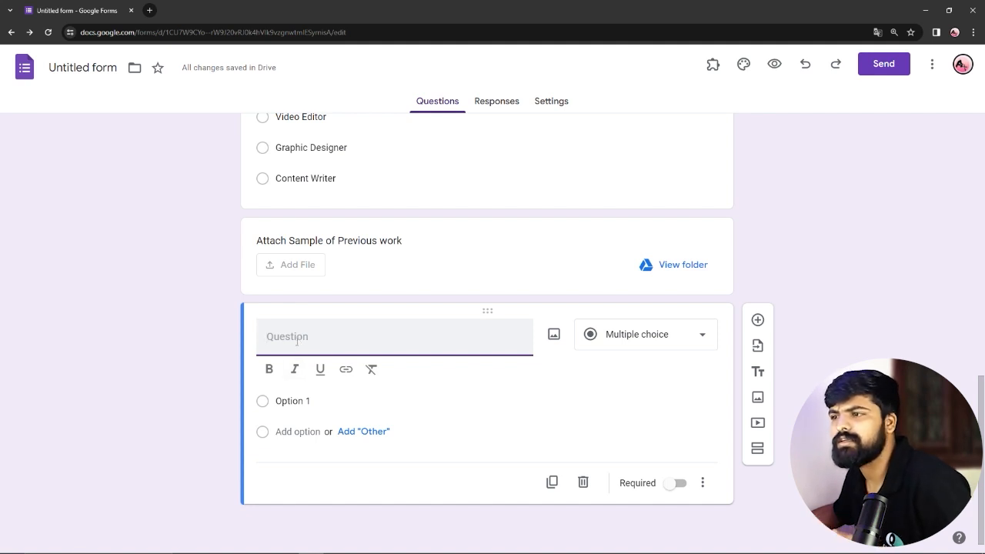
text(Upload link o)
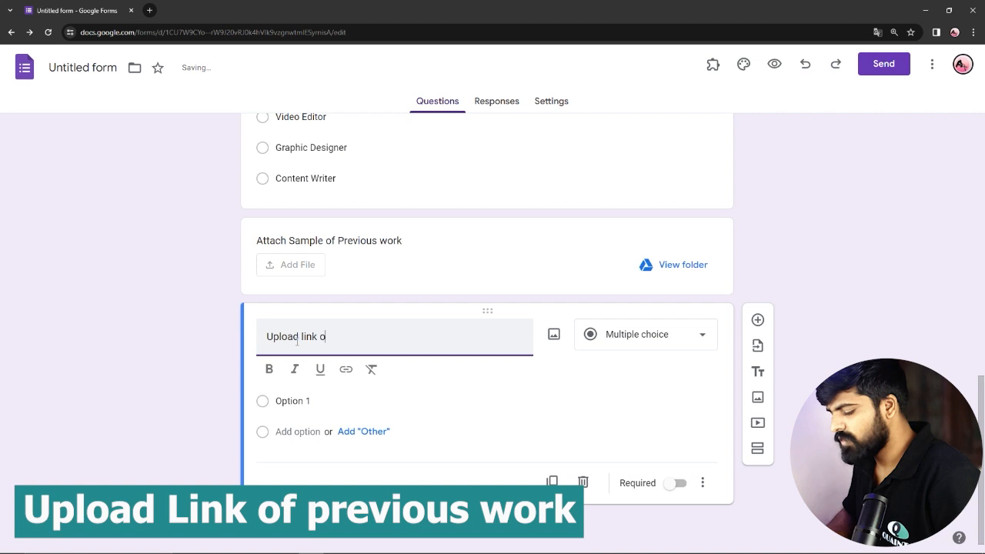
key(BackSpace)
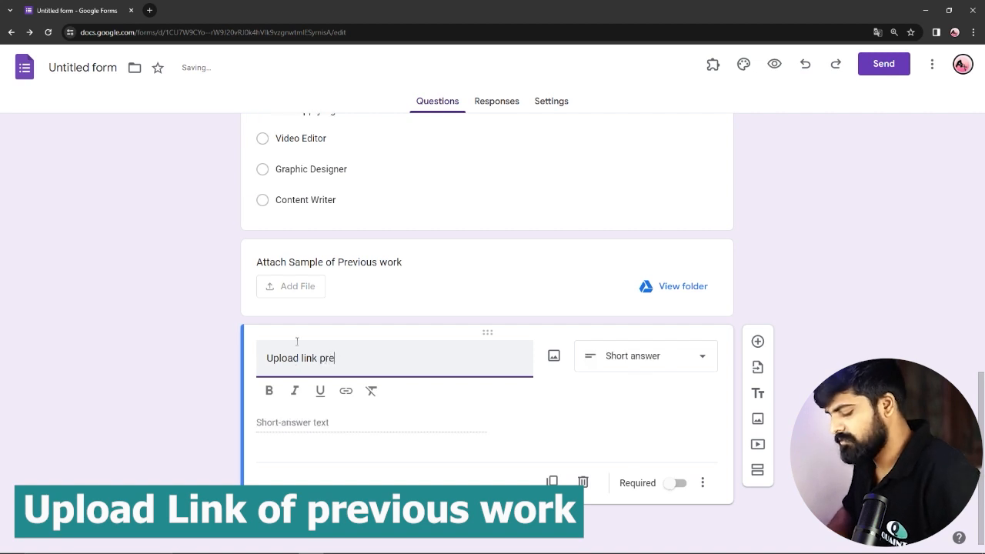
text(work)
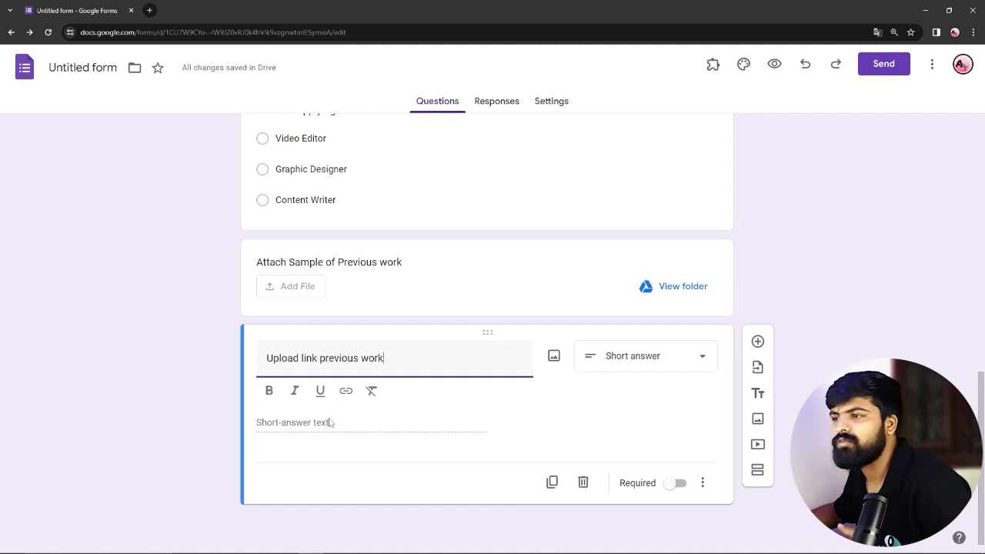
Add a question titled "Upload your Resume" with the File upload type
click(758, 343)
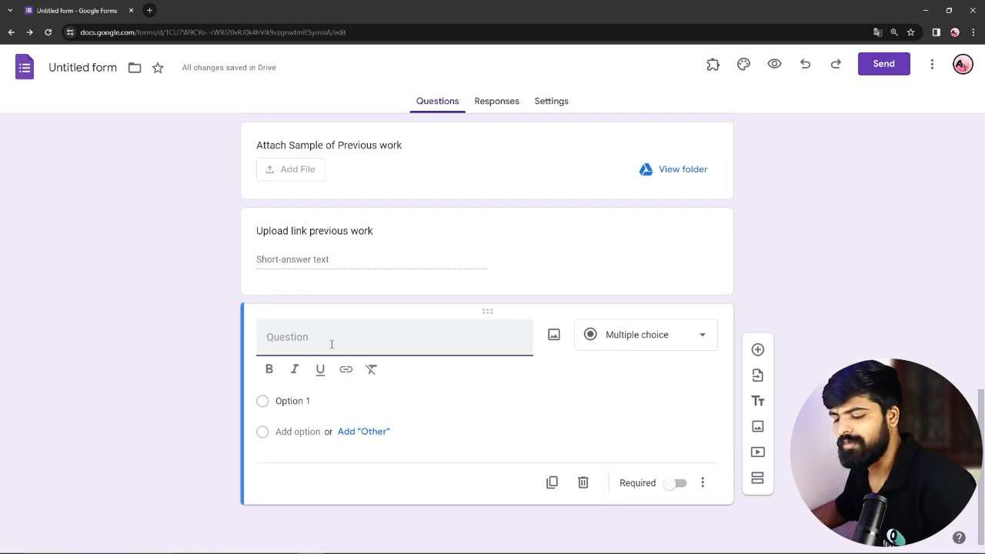
text(Upload yo)
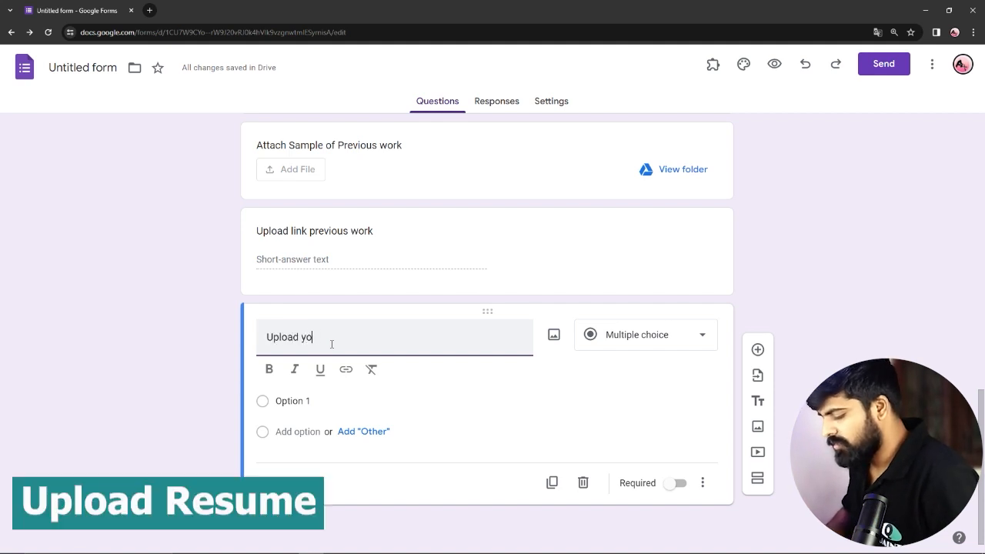
text(ur Resume)
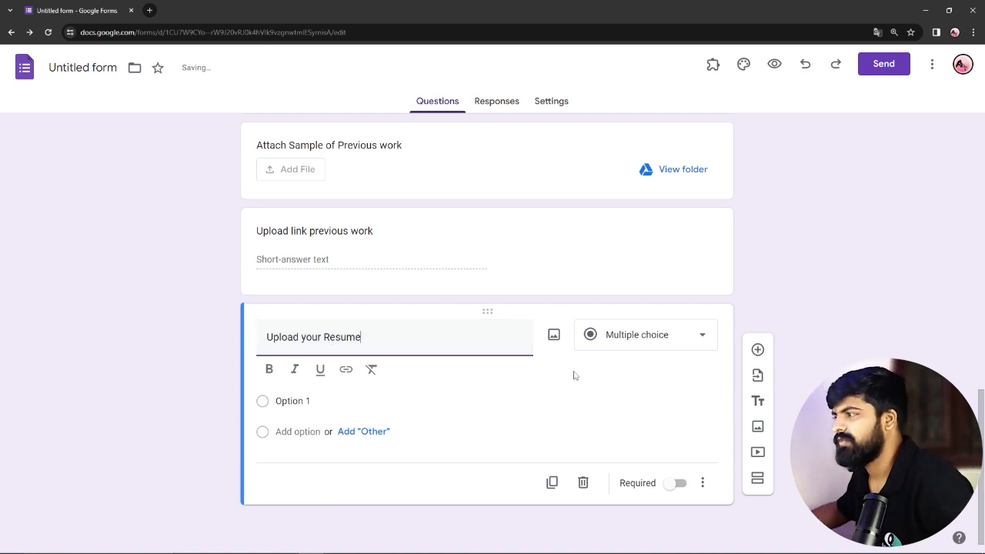
click(633, 338)
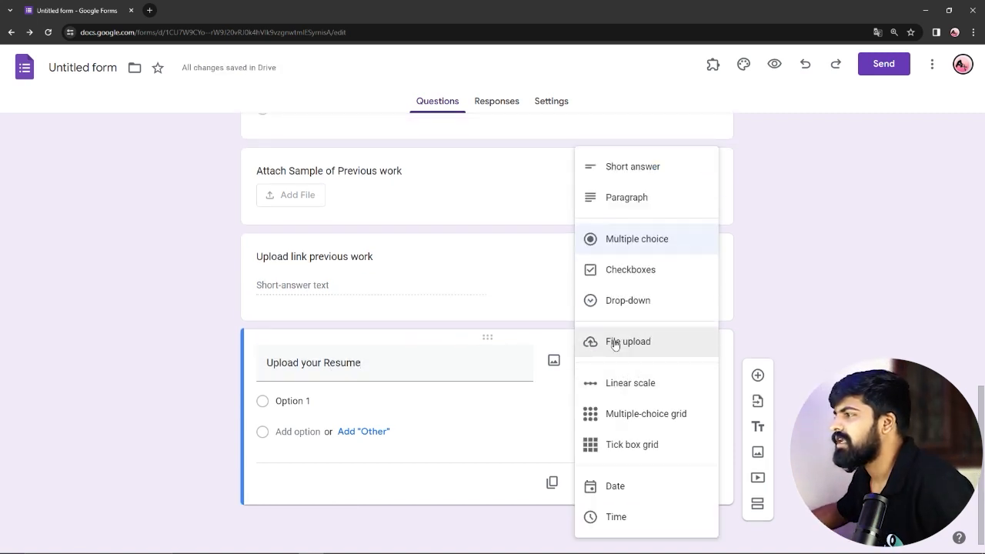
click(641, 343)
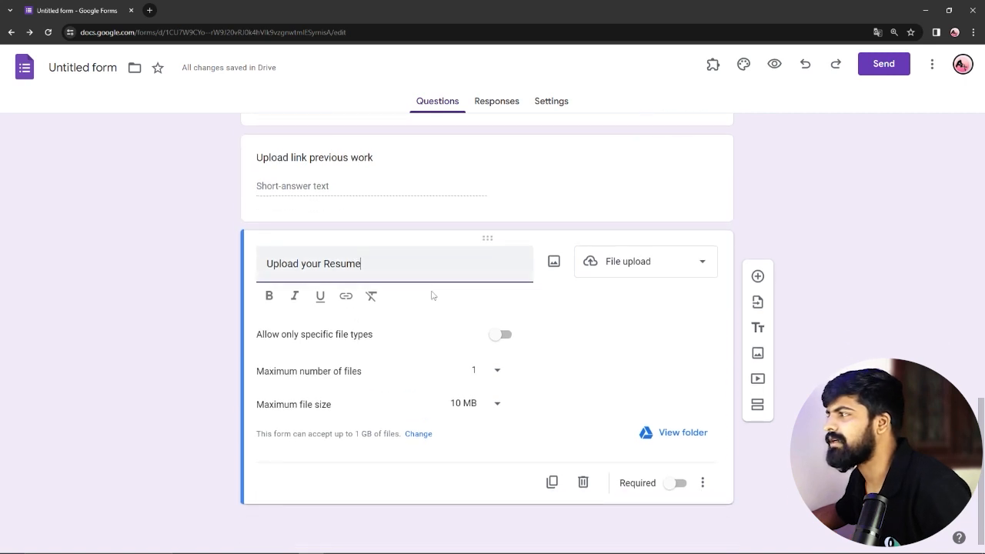
Add a Paragraph question titled "Work Experience" after the resume upload question
click(758, 277)
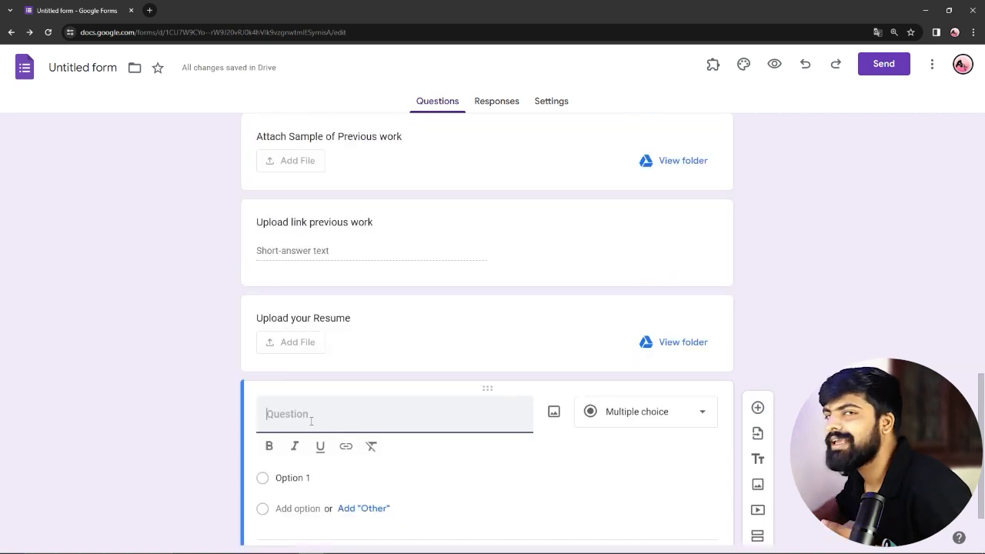
text(Work E)
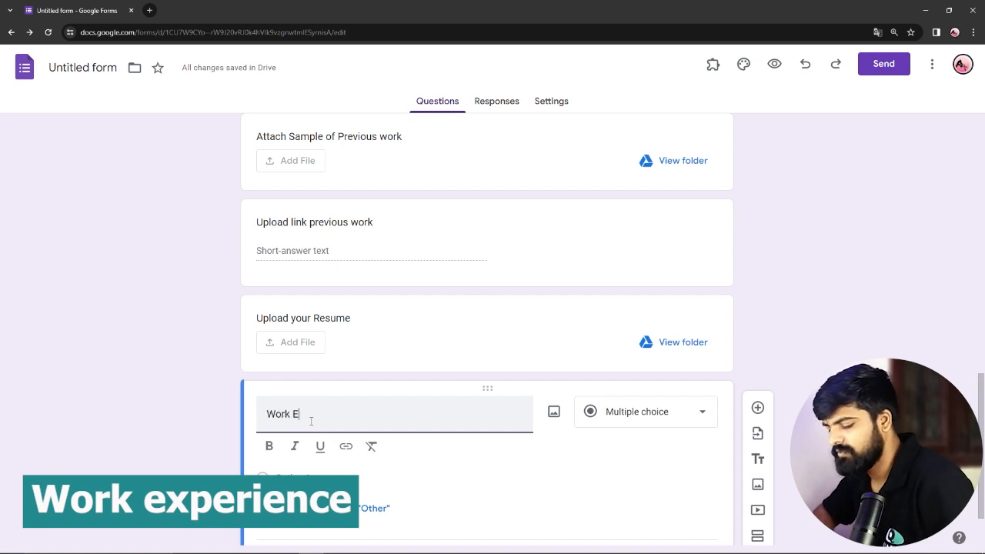
text(xperience)
click(623, 414)
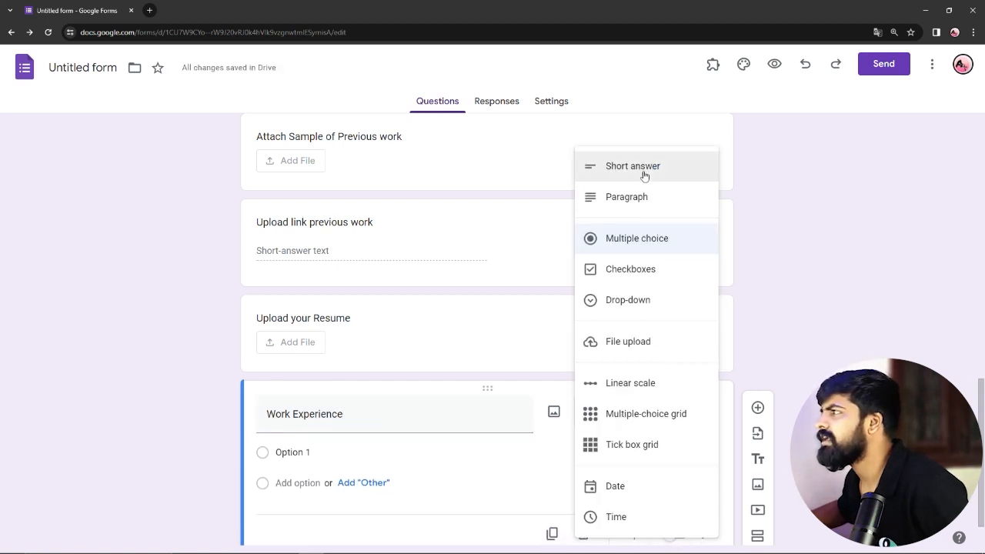
click(622, 197)
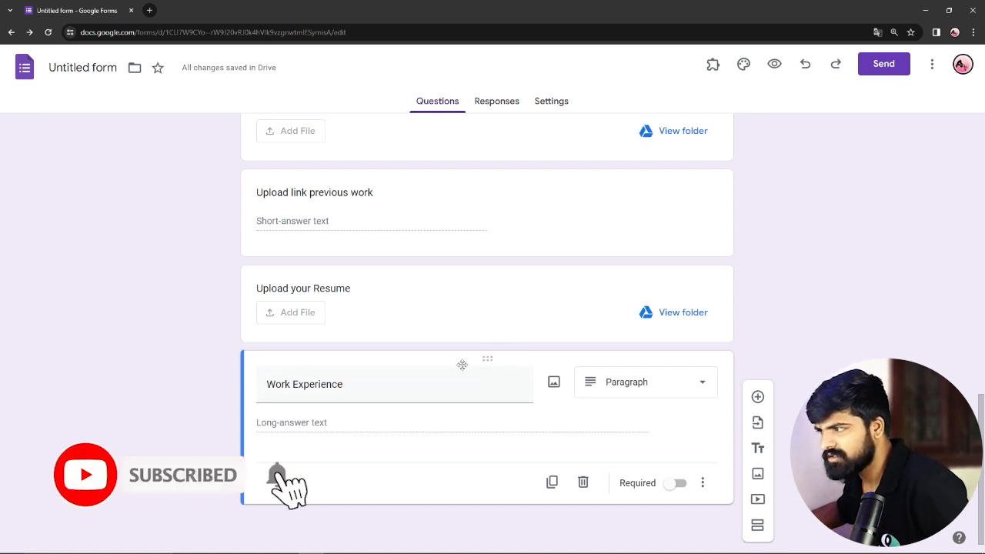
Move the Work Experience question directly below the Position Applying For question and return it to the end of the form
drag(487, 358, 367, 309)
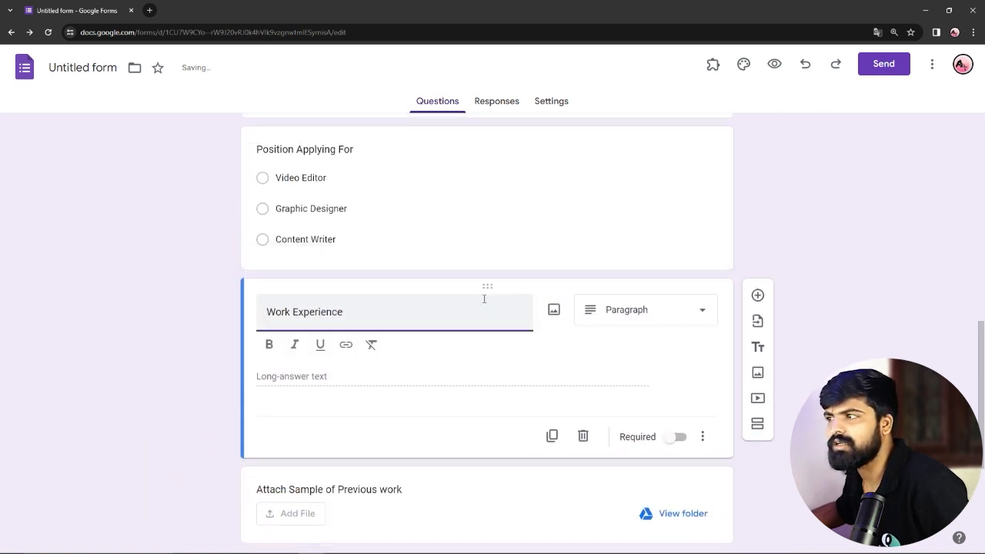
scroll(484, 298, down, 2)
scroll(479, 292, up, 1)
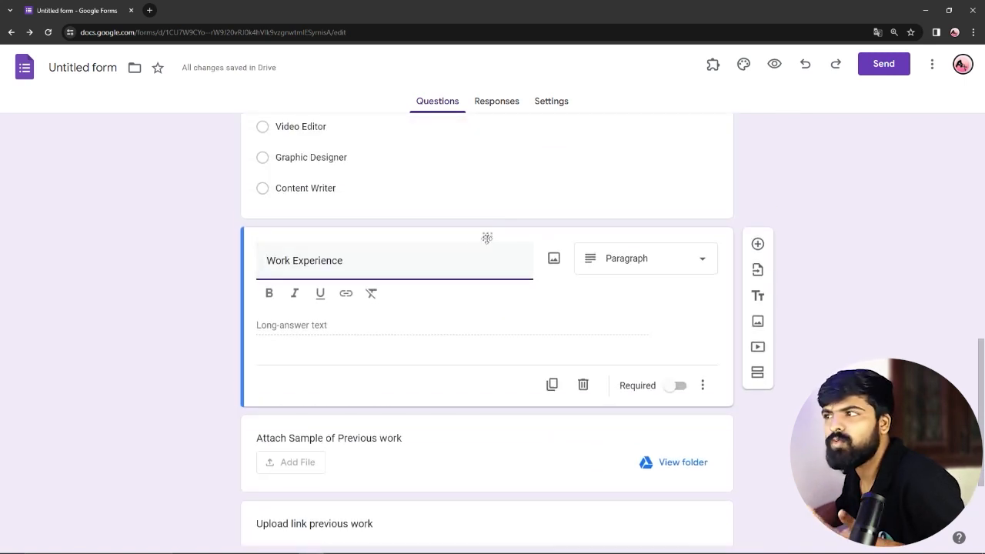
drag(487, 234, 484, 392)
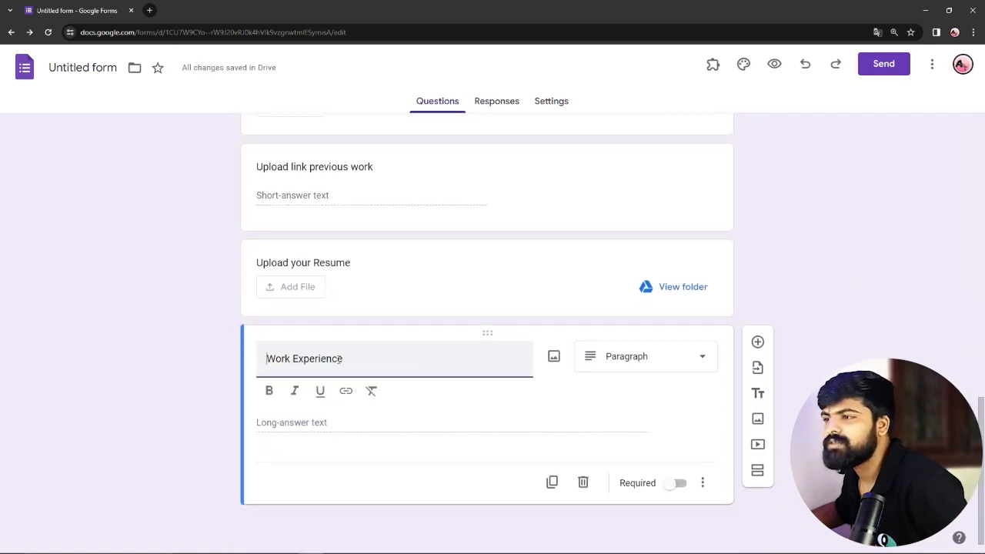
Add a question titled "Previous Role" after Work Experience and set its type to Paragraph
click(757, 341)
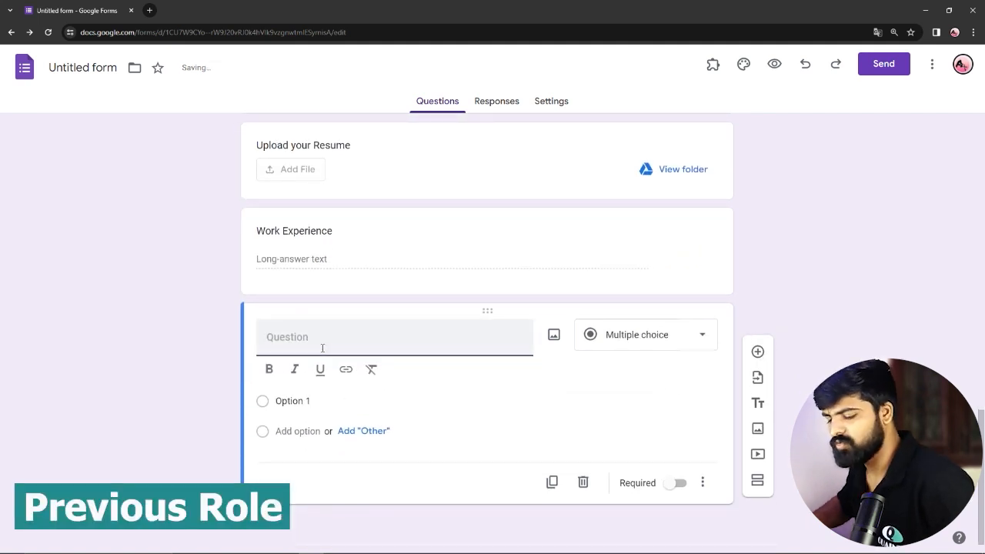
text(Previo)
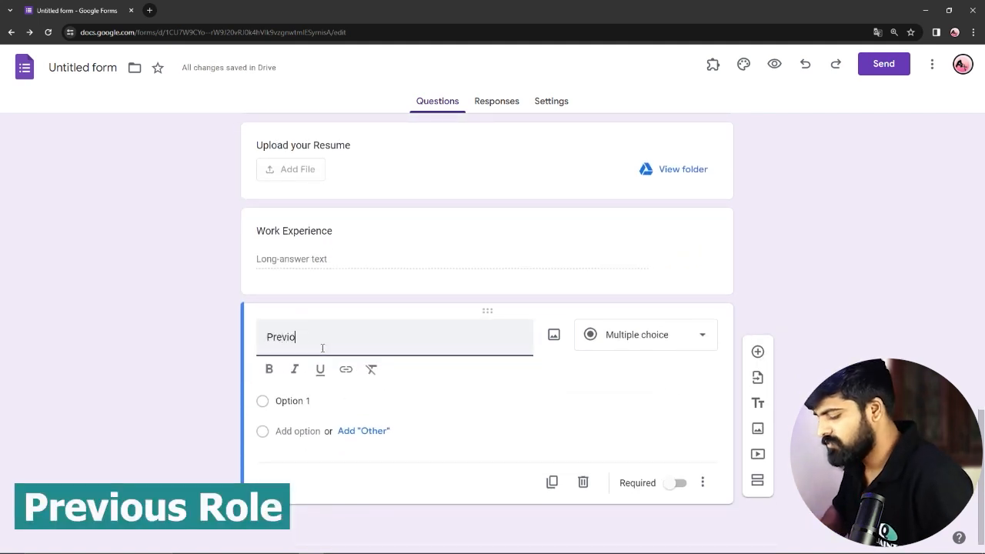
text(us E)
key(BackSpace)
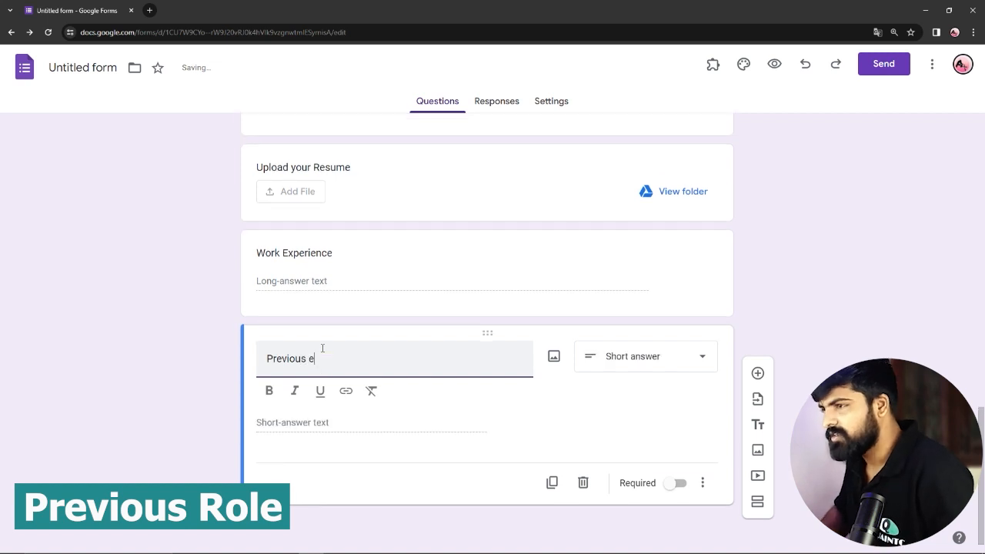
text(e)
key(BackSpace)
key(super)
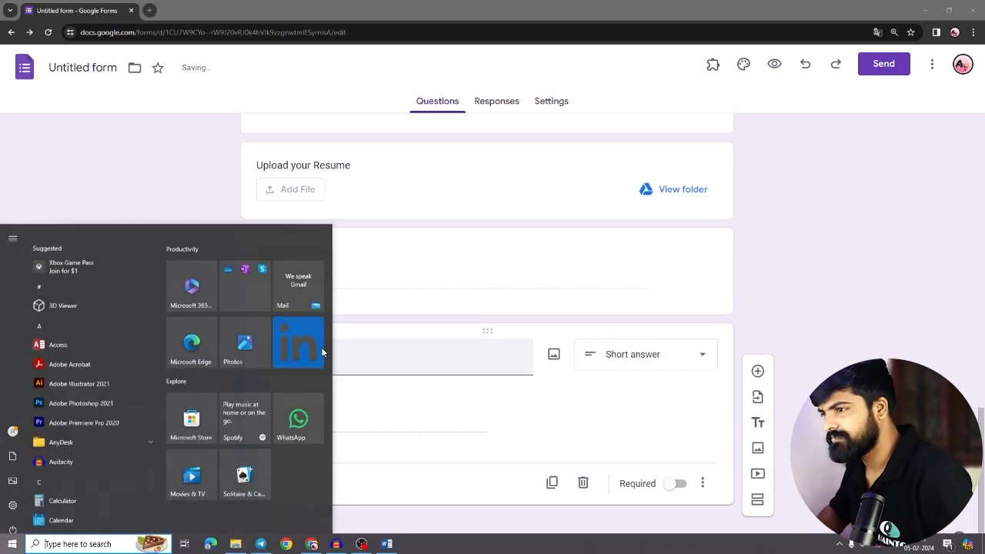
key(super)
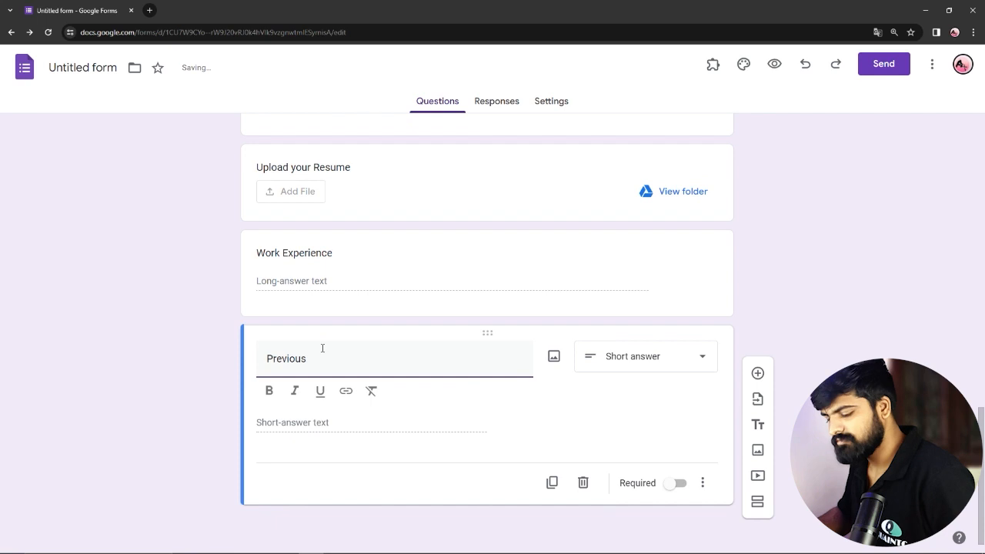
text(Role)
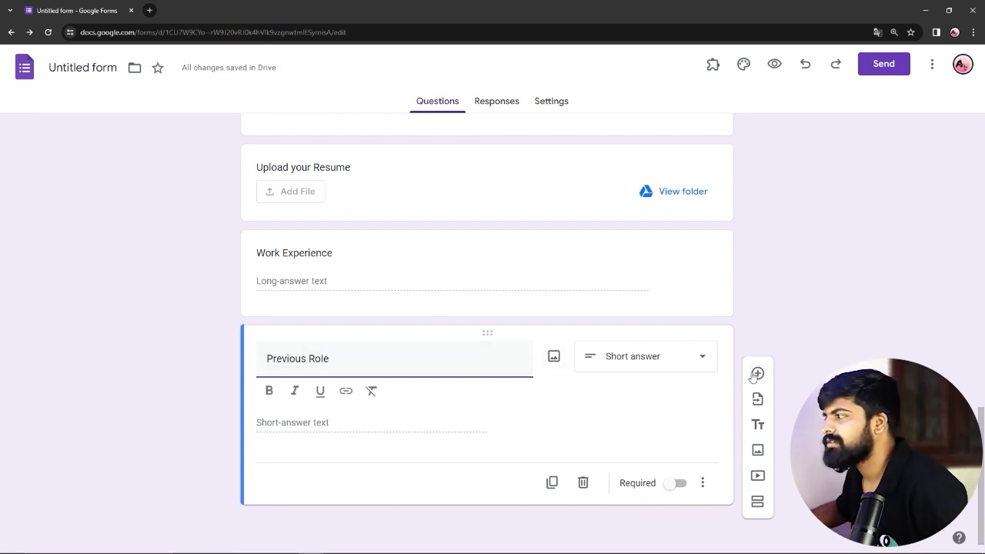
click(695, 358)
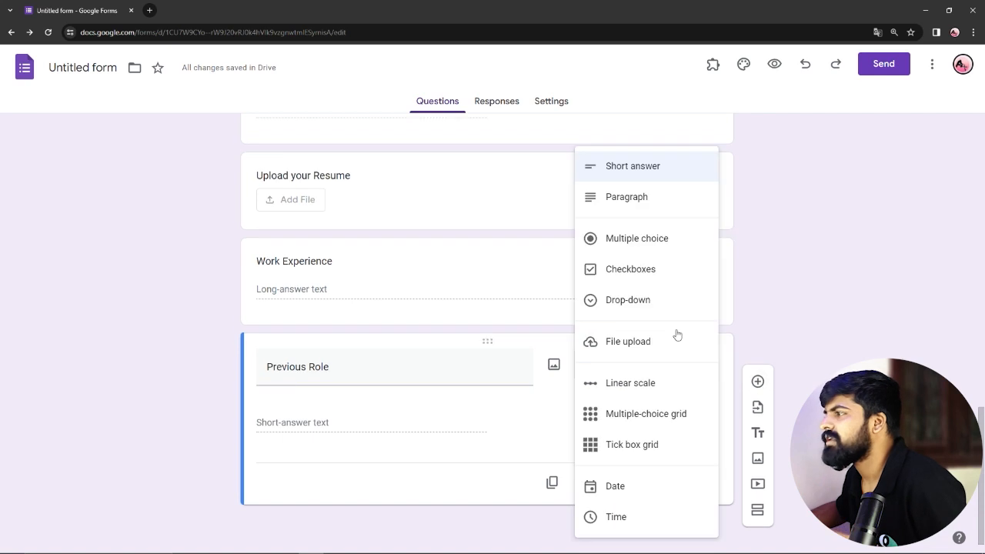
click(640, 201)
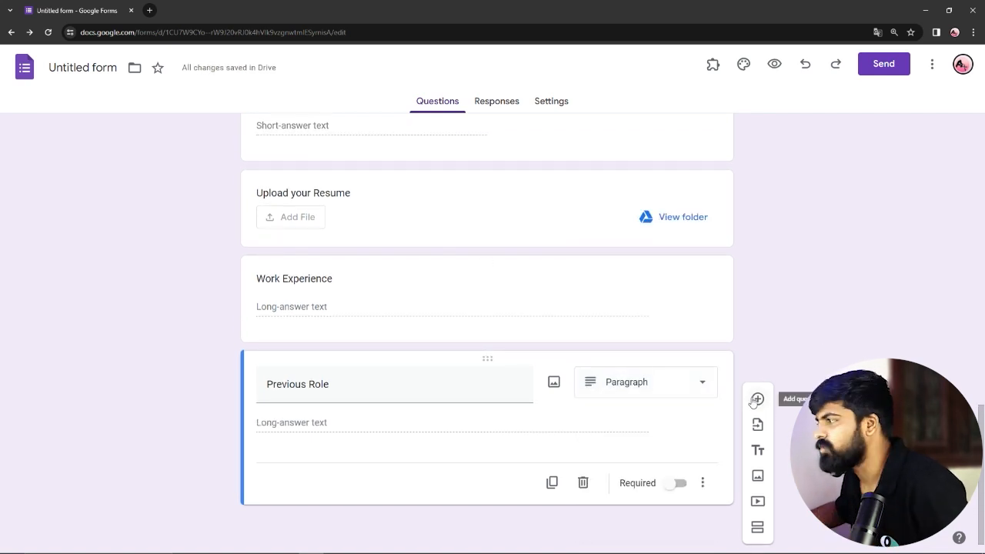
Add a Paragraph question titled "Highest Level of Education", correcting the spelling of its first word
click(757, 399)
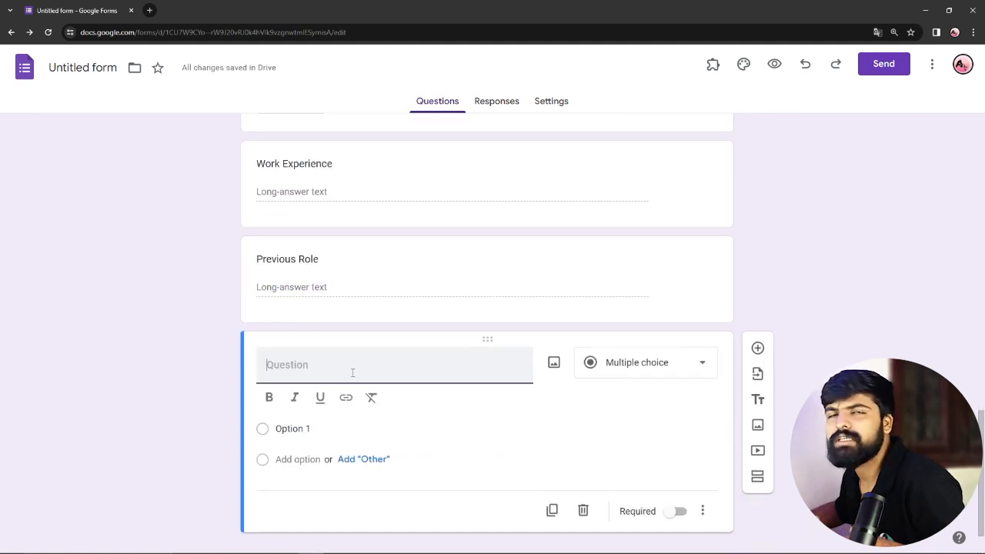
text(Higes)
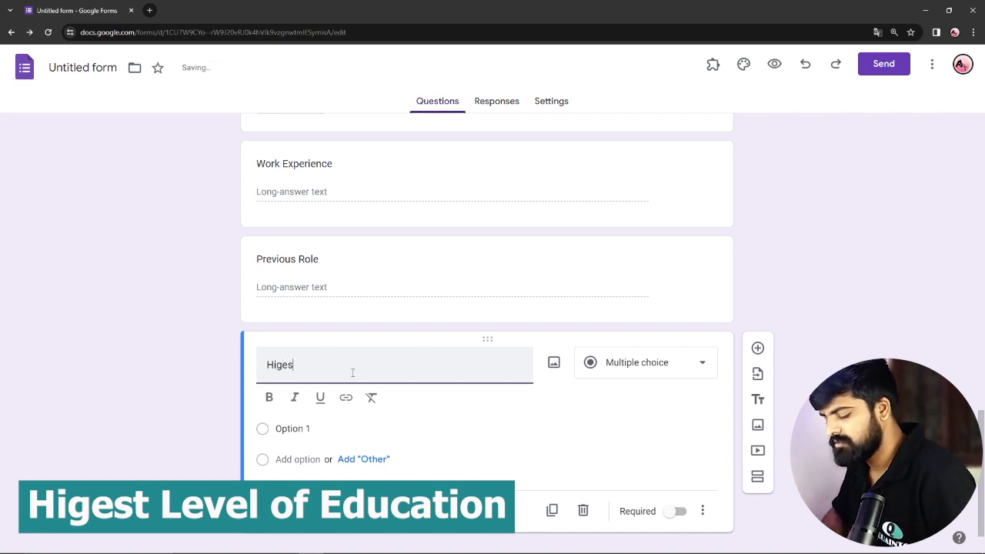
text(t Level of)
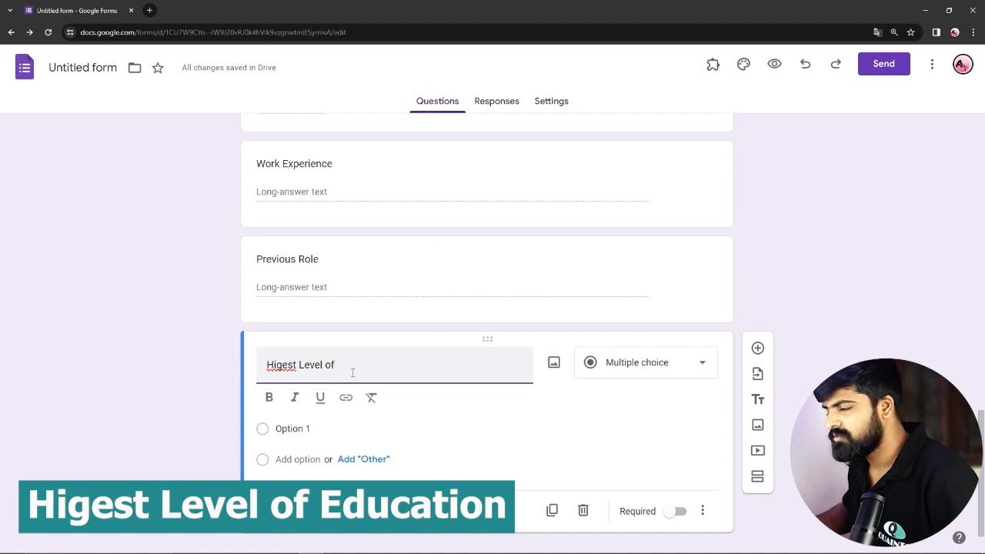
right_click(270, 365)
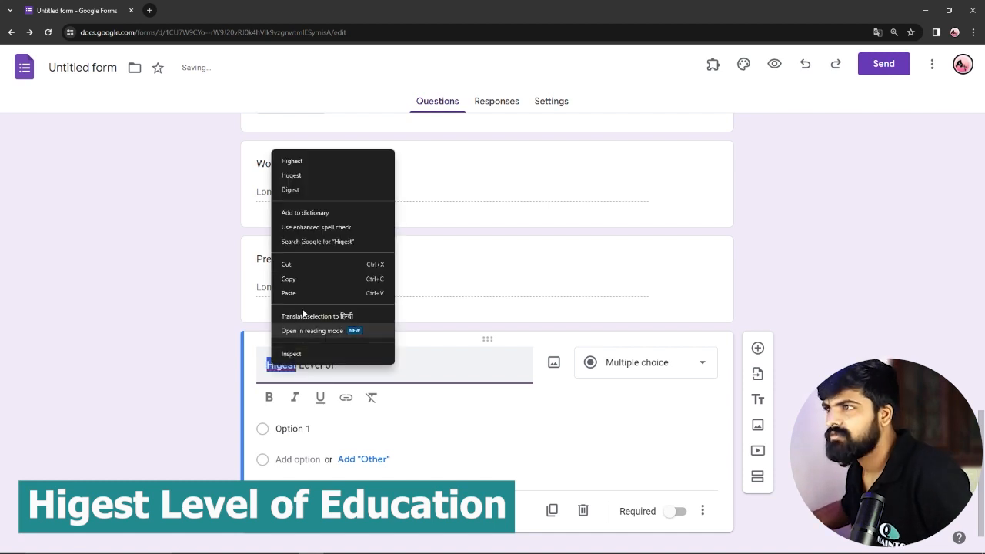
click(335, 160)
click(367, 367)
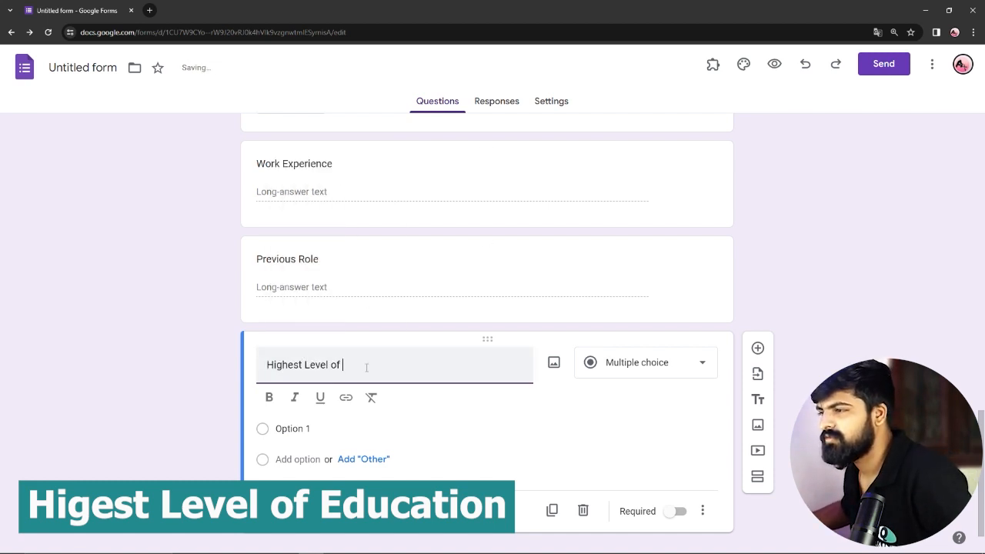
text(Education)
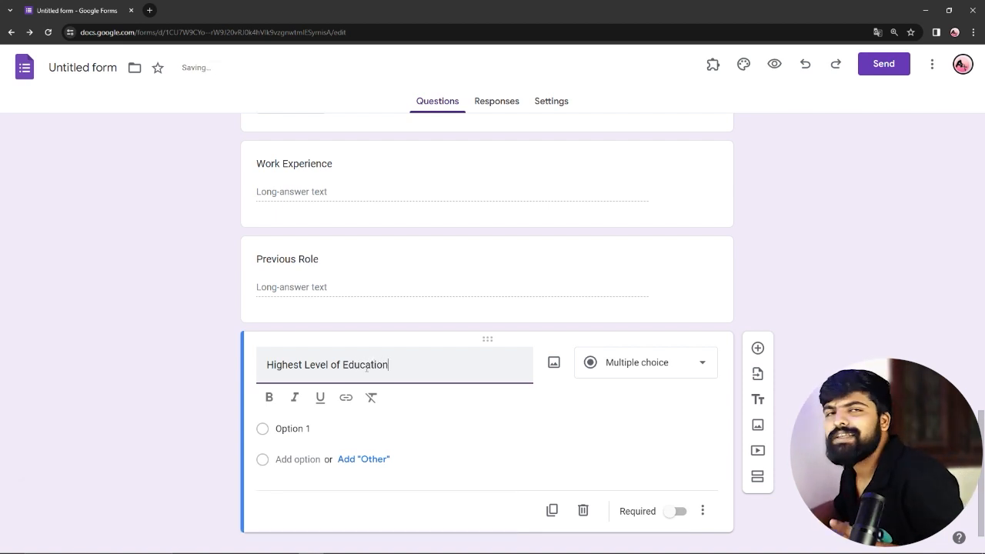
click(648, 374)
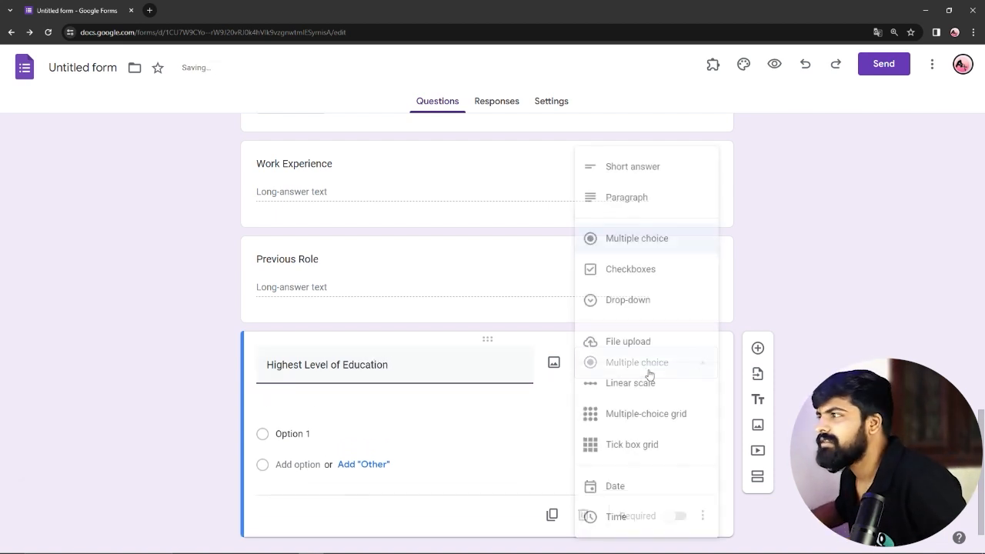
click(642, 198)
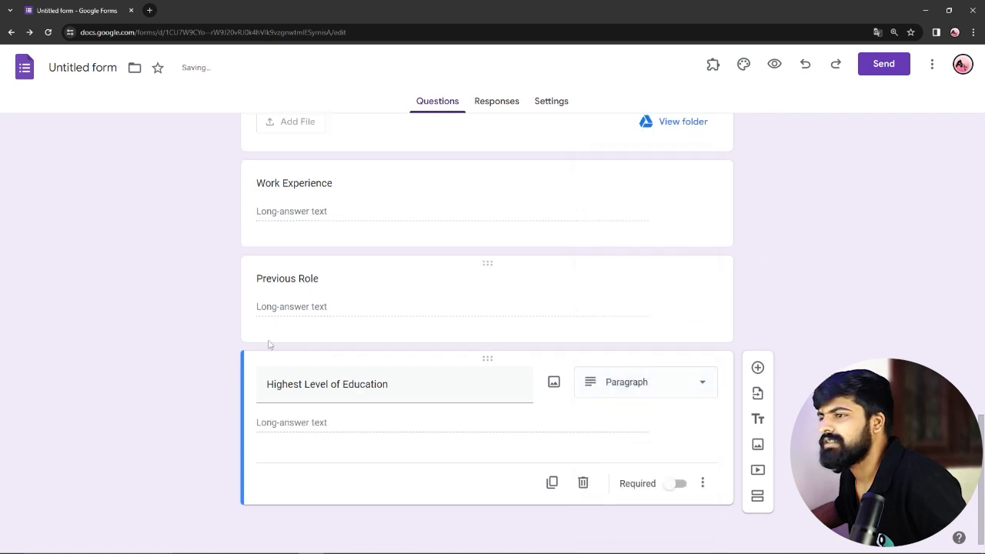
Add a question titled "Relevent Degree of Certificate" below the education question, keeping the Multiple choice type
click(757, 367)
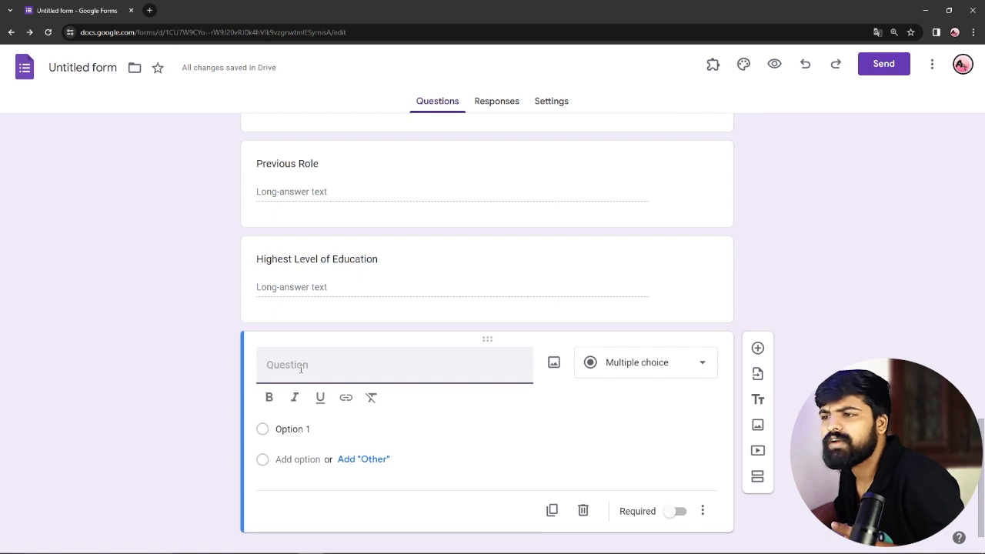
text(Relevent Degree of Certificate)
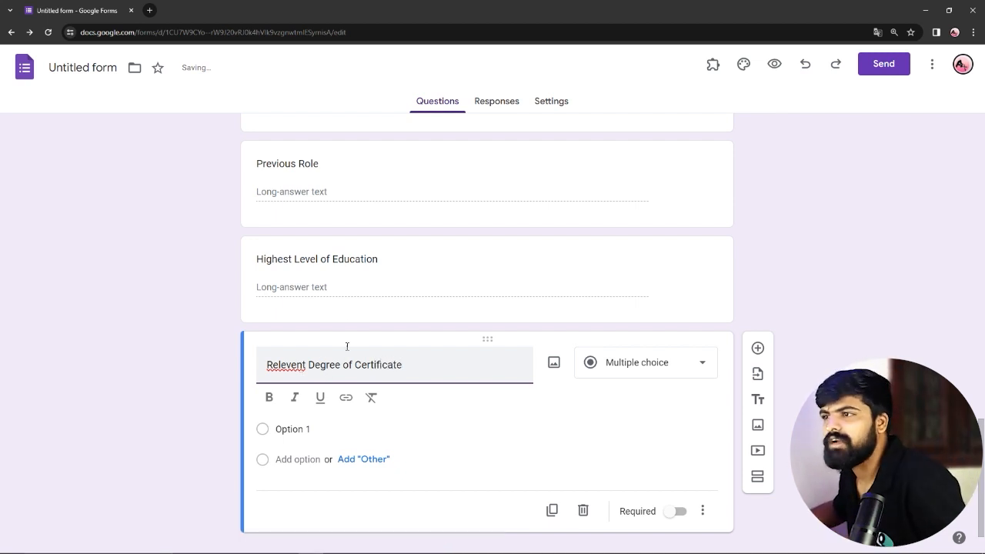
scroll(347, 347, down, 1)
scroll(440, 228, up, 1)
scroll(402, 272, down, 1)
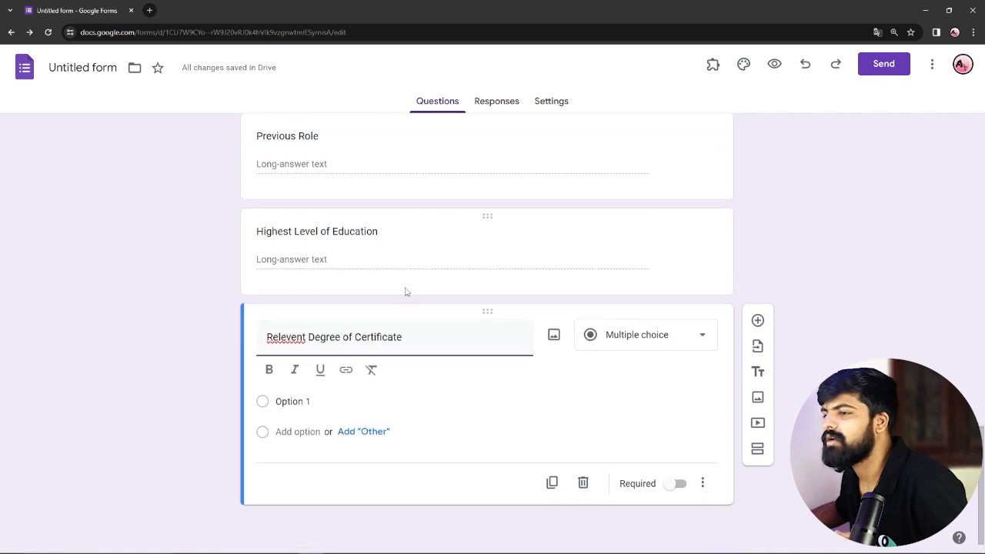
Add a question titled "Skills related to the job" with the Paragraph type
click(757, 322)
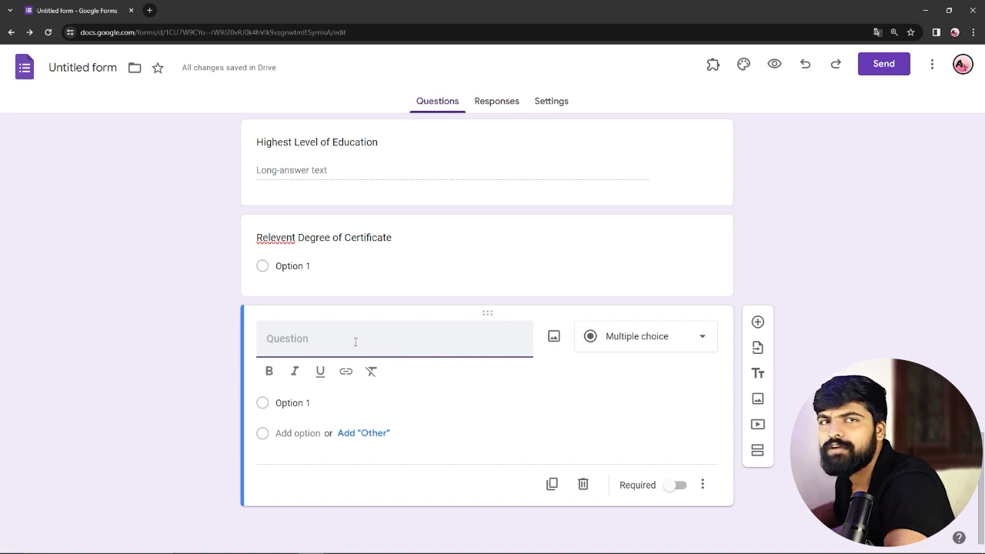
text(Skills related ti)
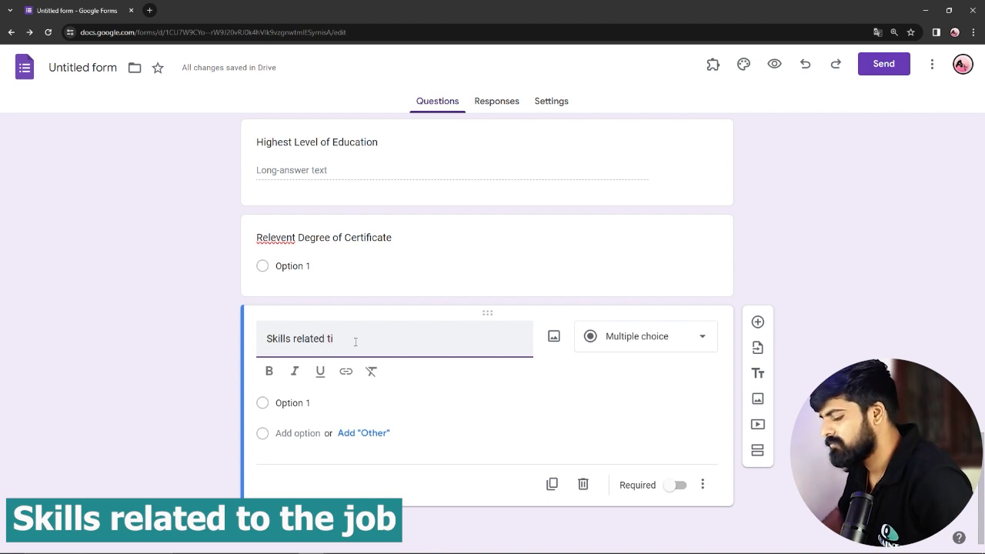
key(BackSpace)
text(o the job)
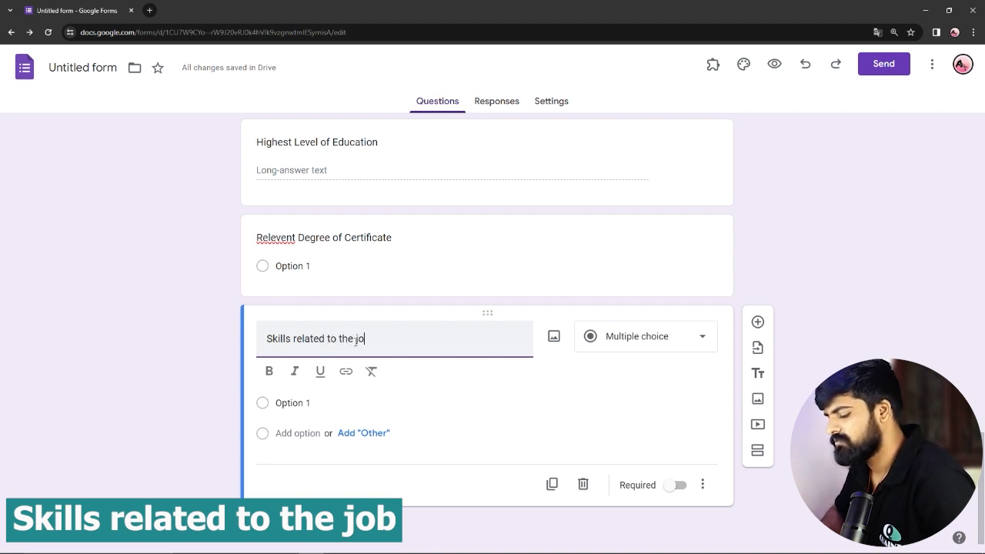
click(645, 336)
click(635, 198)
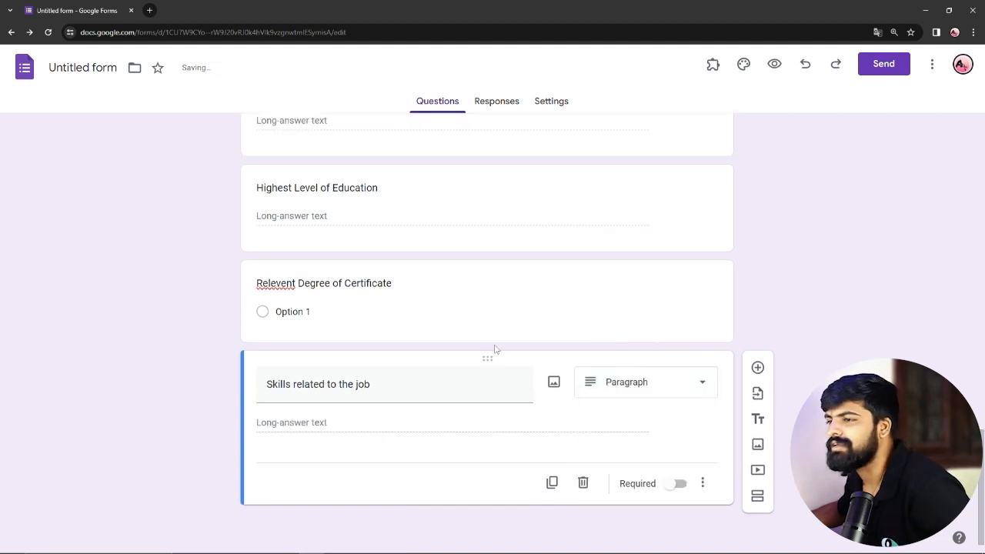
Add a Short answer question titled "Software proficency" at the end of the form
click(757, 367)
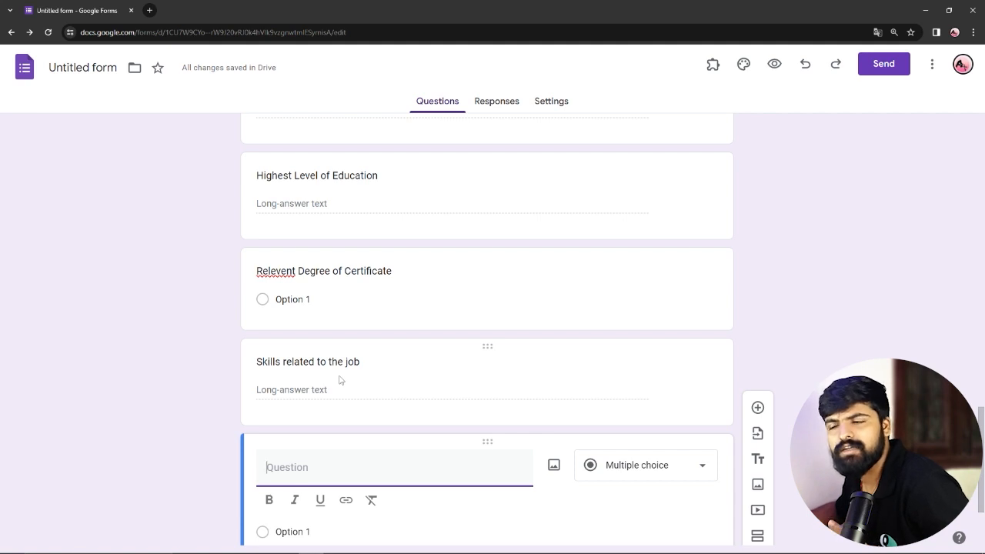
scroll(339, 379, down, 2)
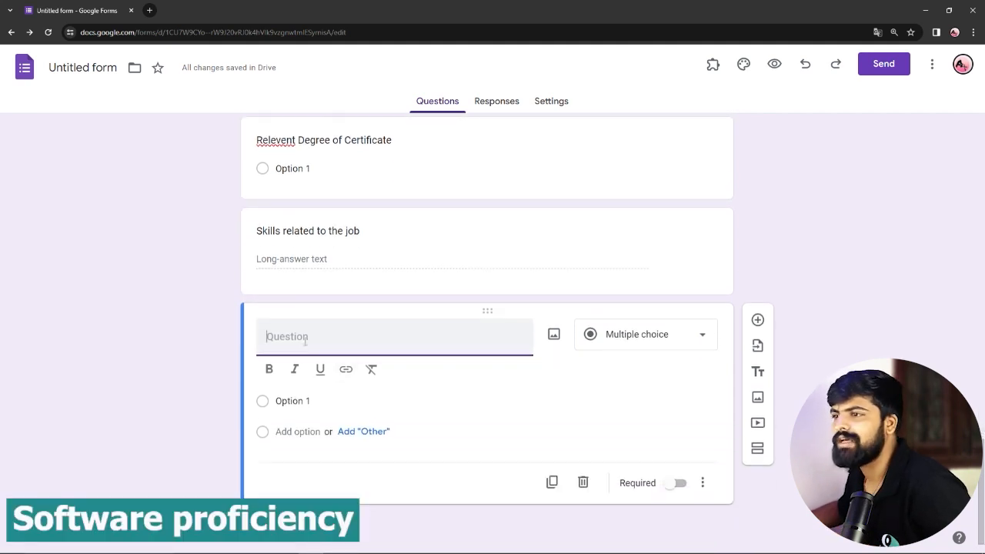
text(Software proficency)
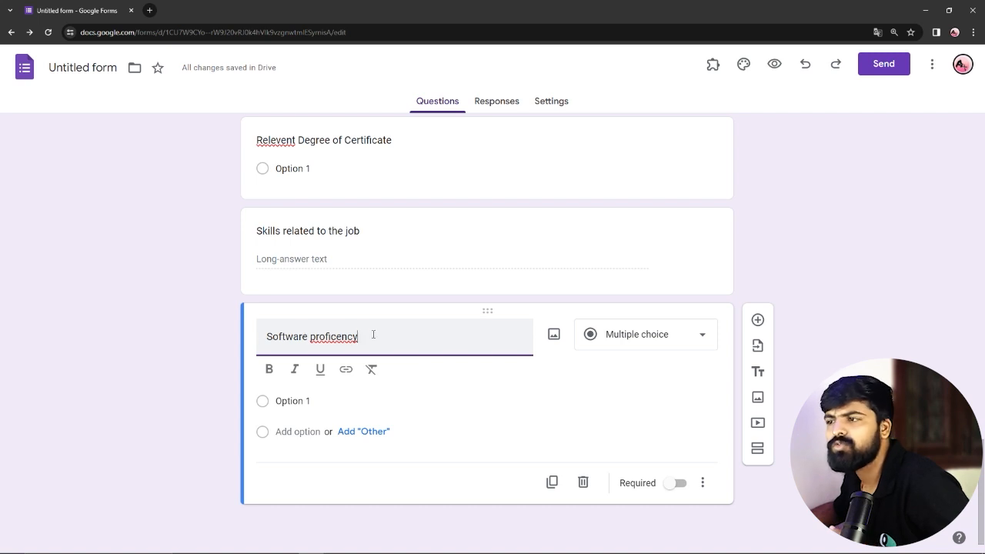
click(664, 342)
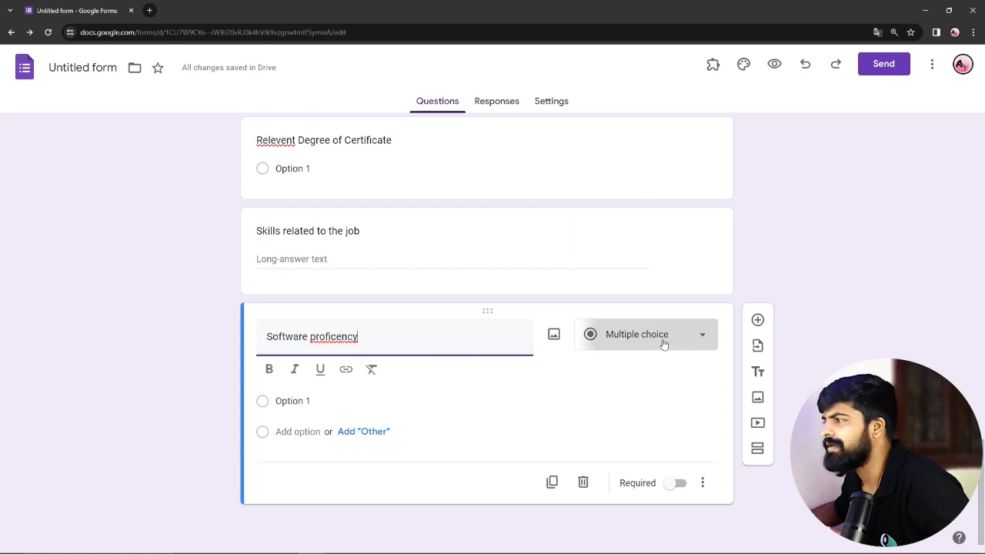
click(636, 165)
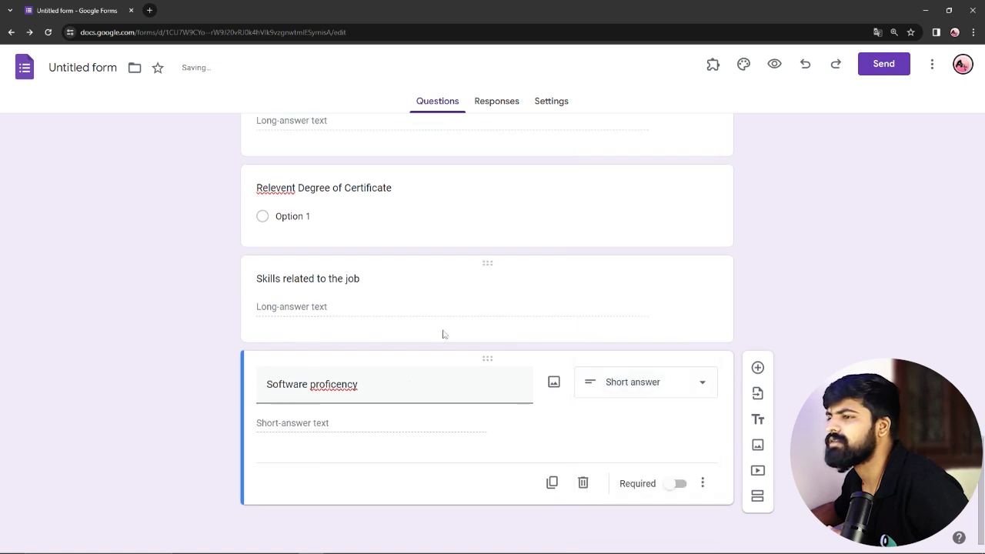
Add a question titled "Preferred work location" after the software question, keeping the Multiple choice type
click(757, 369)
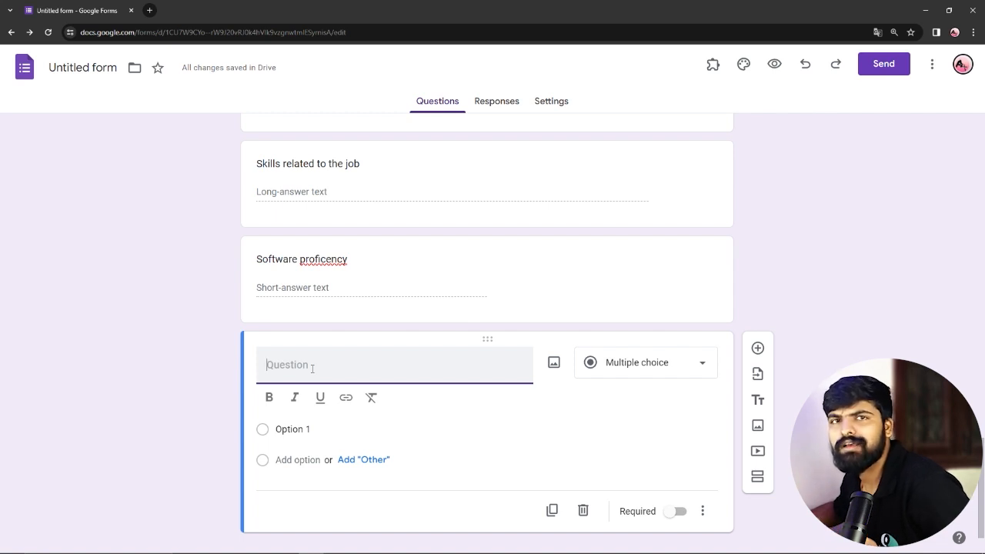
text(Preferred wo)
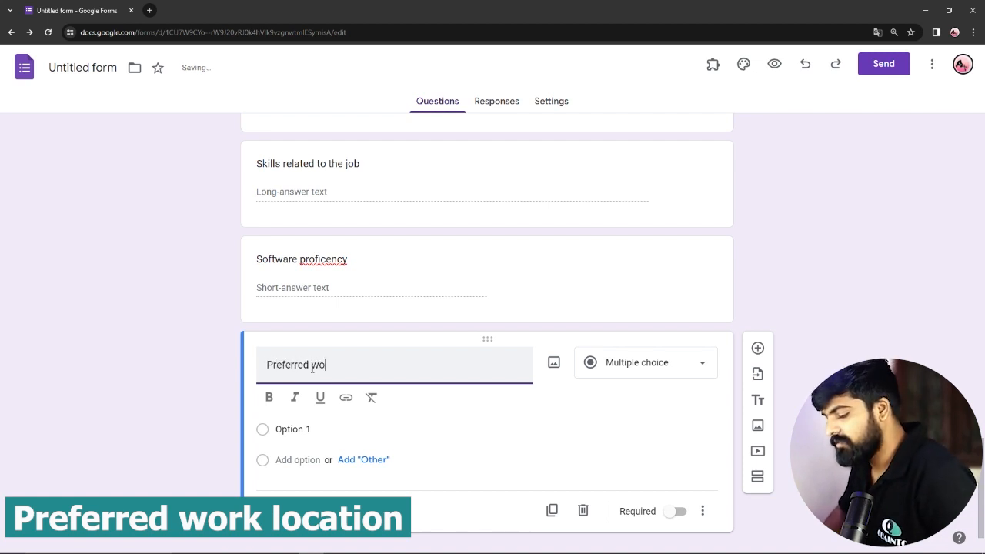
text(rk location)
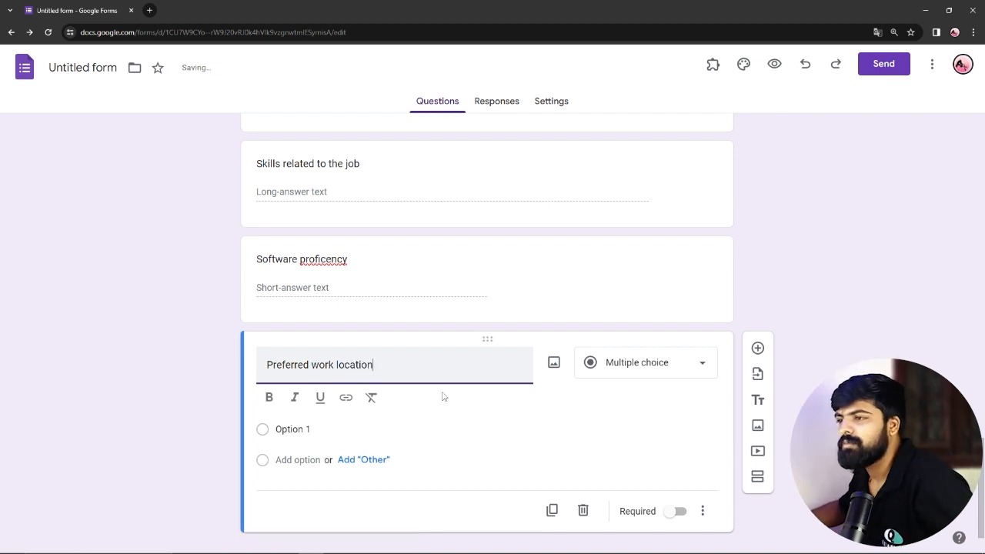
click(670, 365)
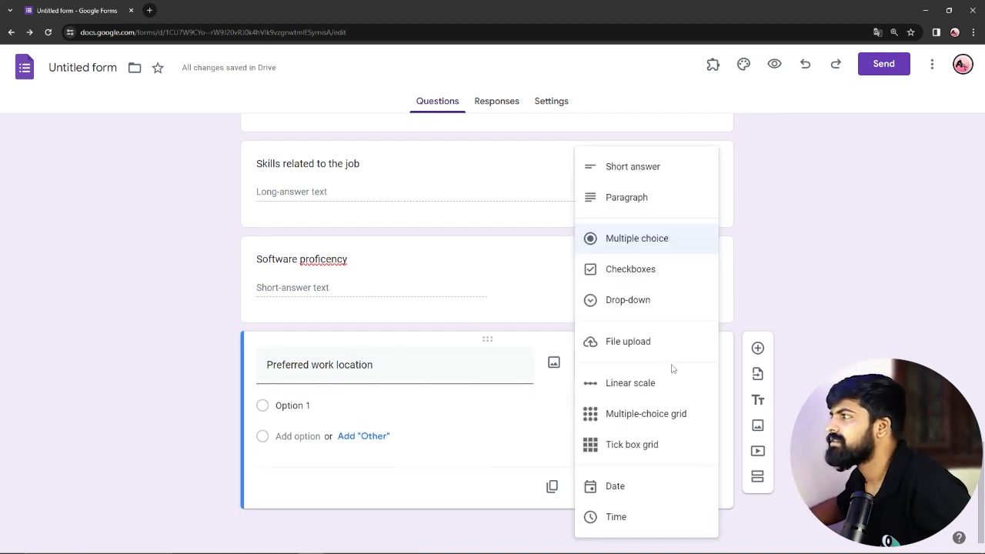
click(304, 404)
Set the first two answer options of the work location question to Delhi and Mumbai, capitalising Mumbai through the spelling suggestion
click(308, 404)
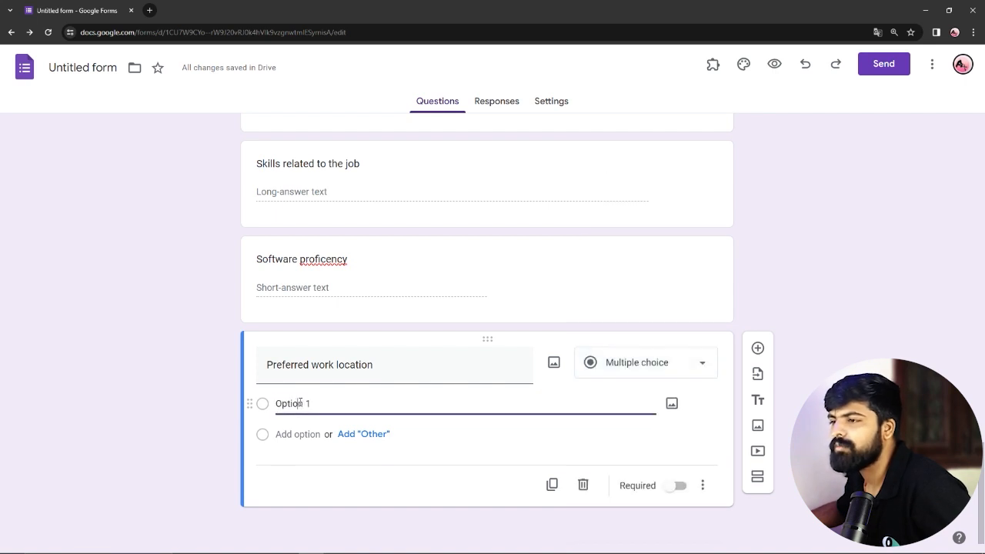
drag(310, 404, 249, 405)
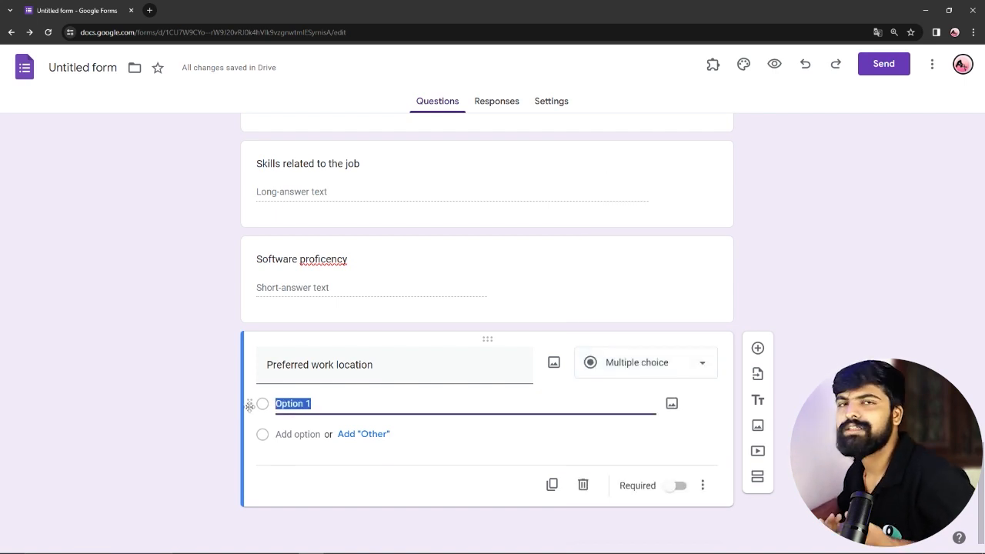
text(Del)
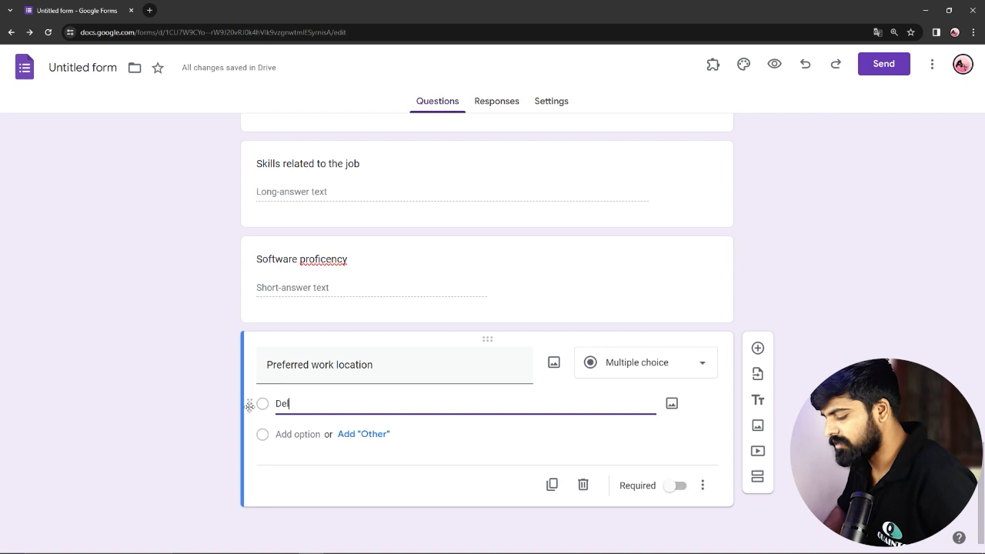
text(hi)
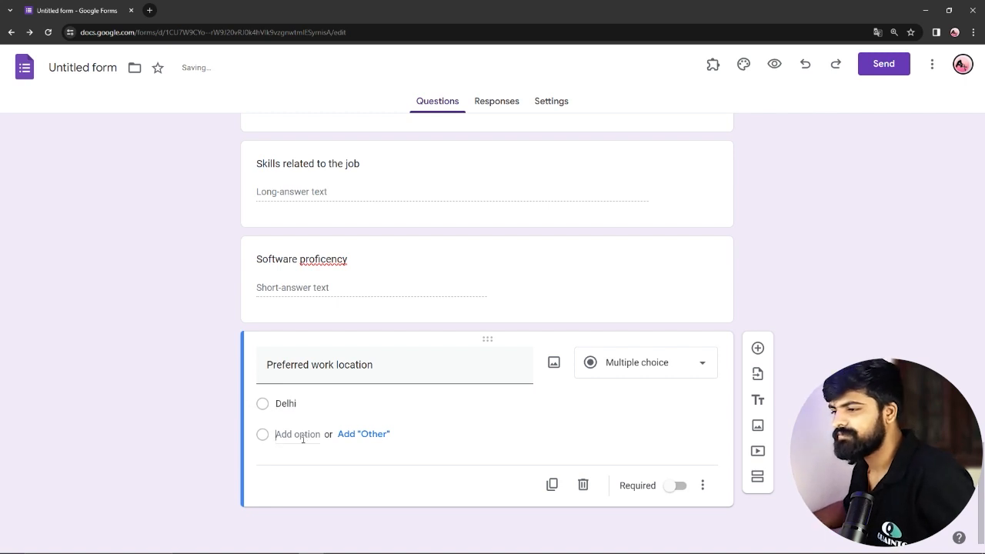
click(300, 434)
text(mumbai)
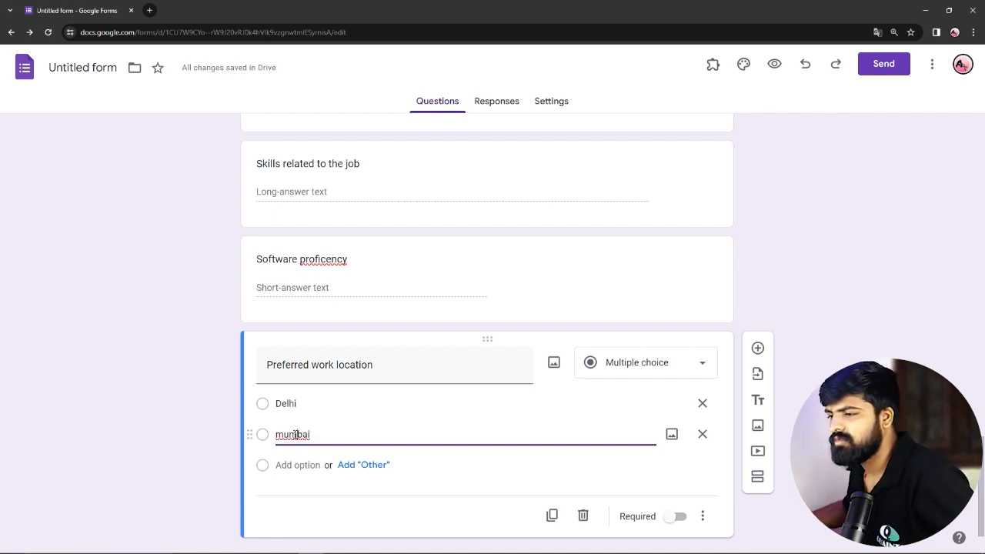
right_click(297, 435)
click(307, 260)
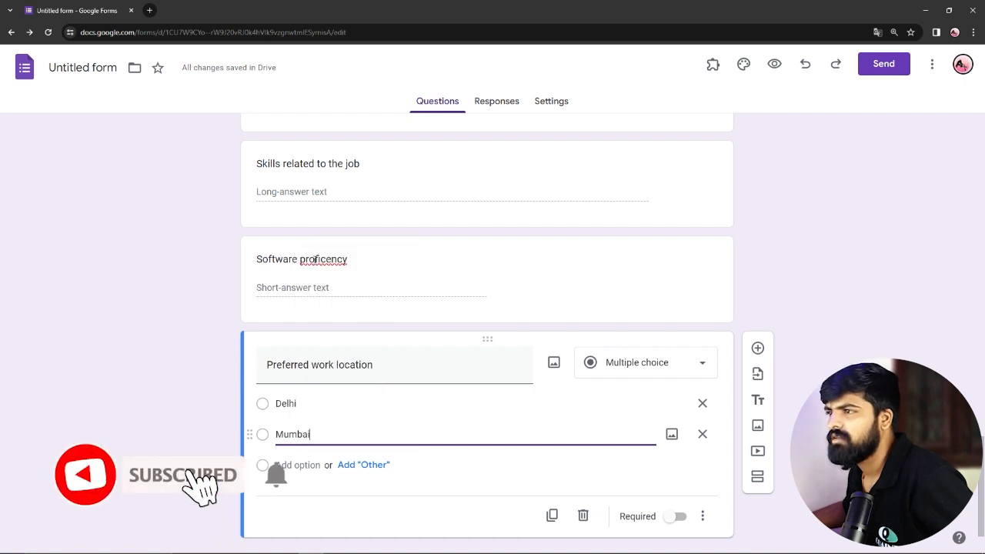
Add Pune and Bareilly as the third and fourth options of the work location question
click(295, 466)
key(BackSpace)
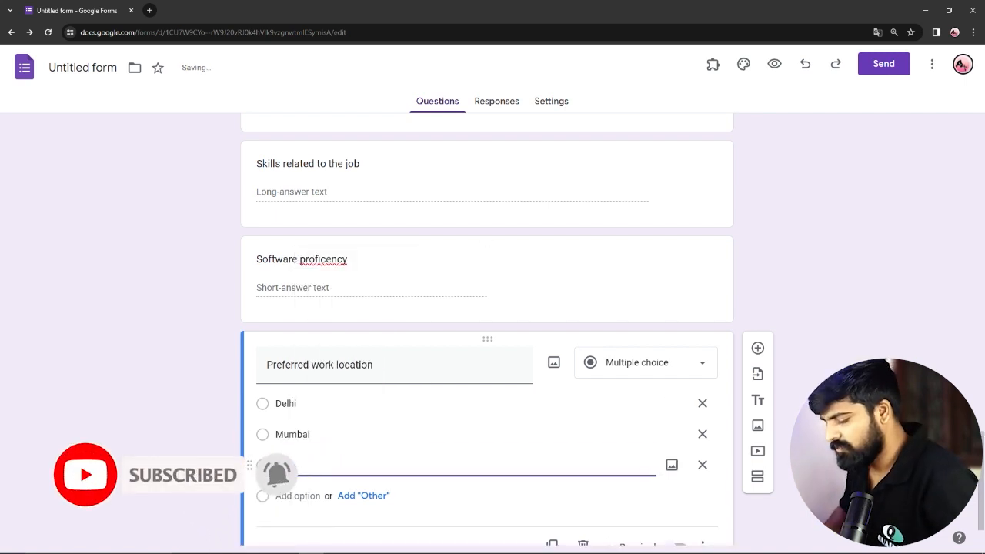
click(283, 496)
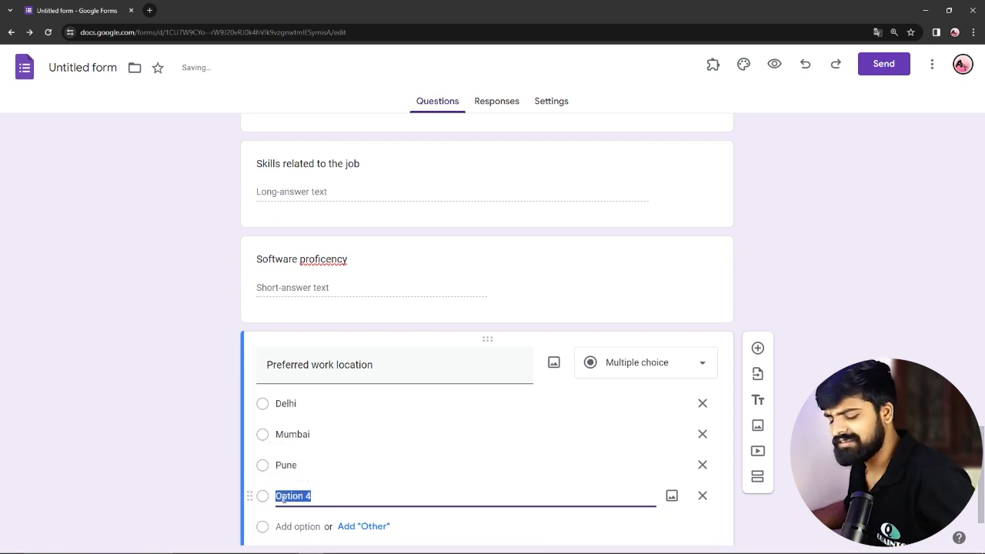
text(Bareilly)
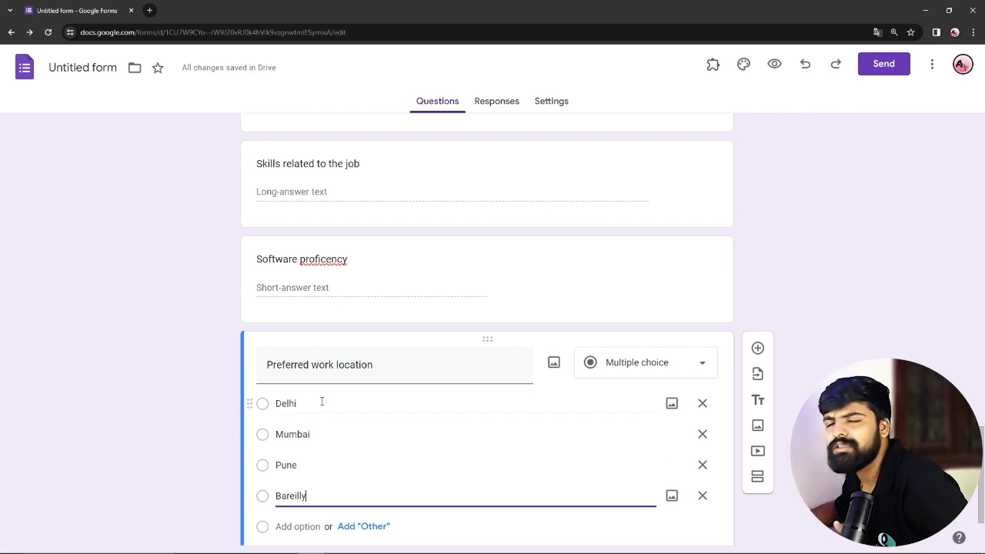
Add a question titled "Additional information" with the Paragraph type below the work location question
scroll(400, 415, down, 2)
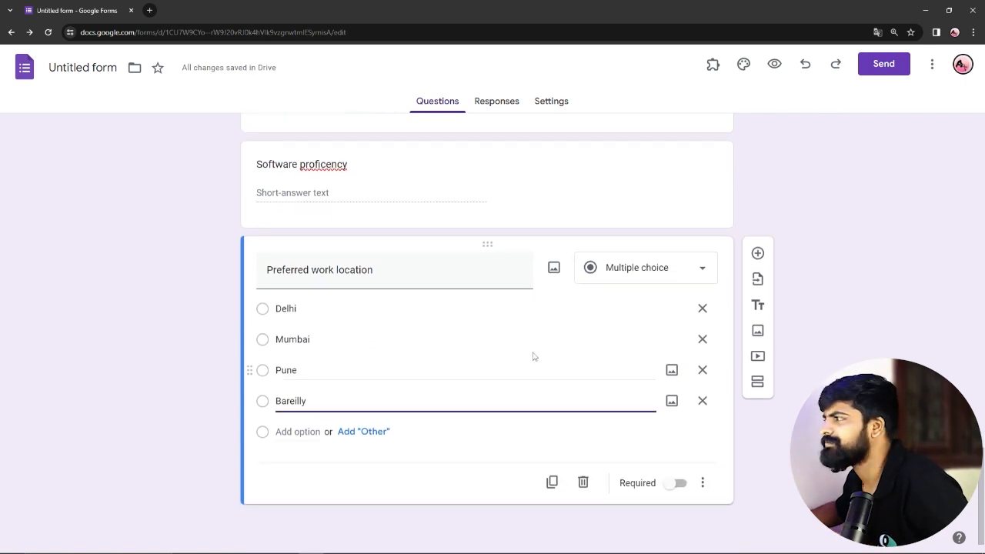
click(757, 253)
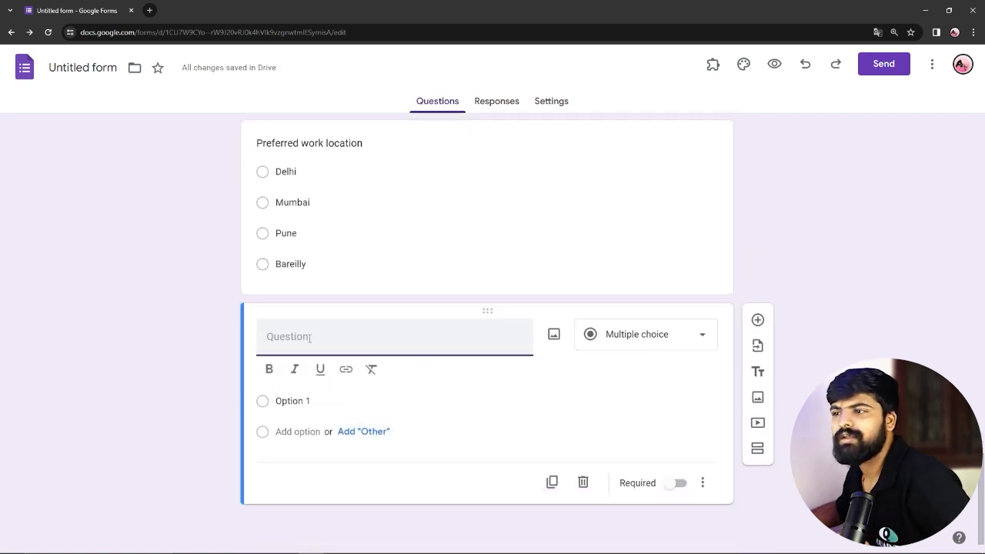
text(Add)
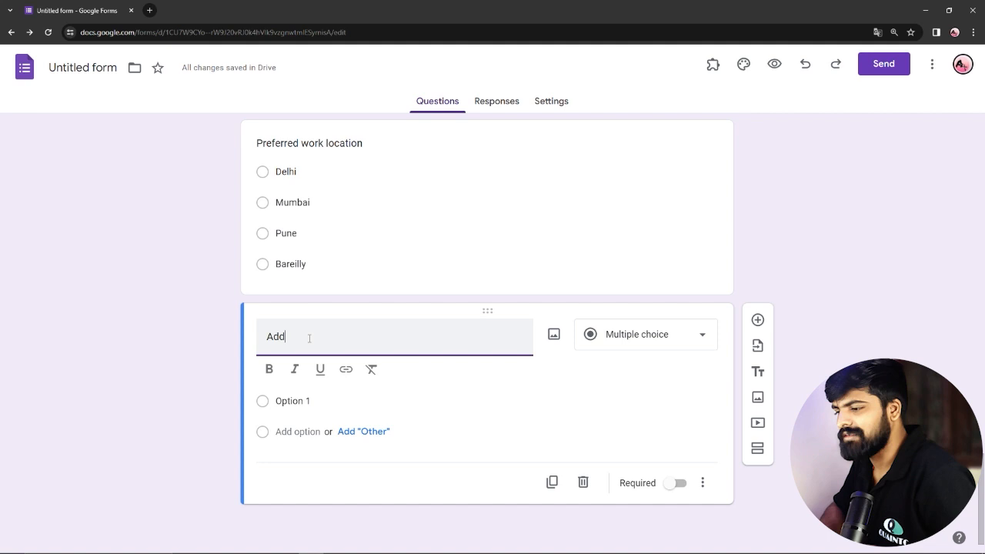
text(itional )
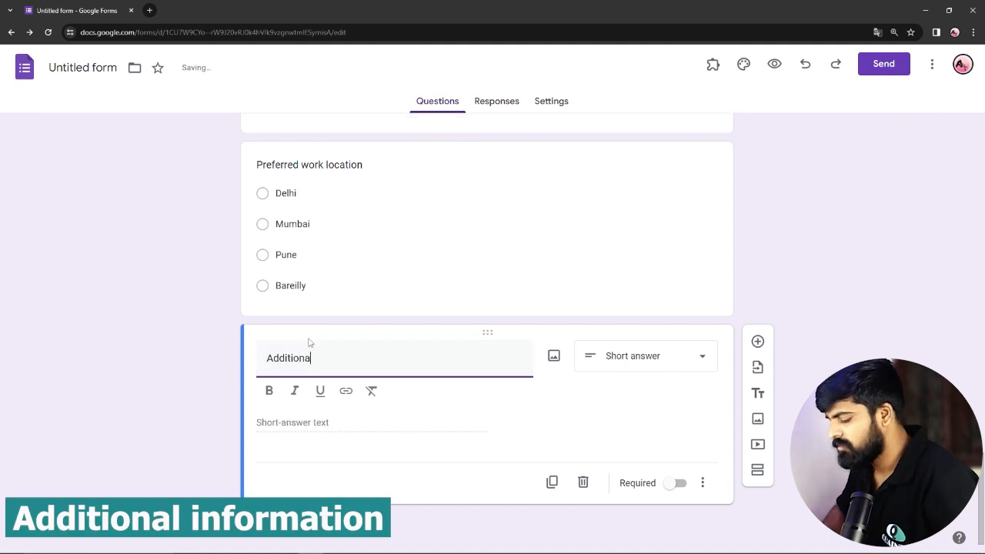
text(information)
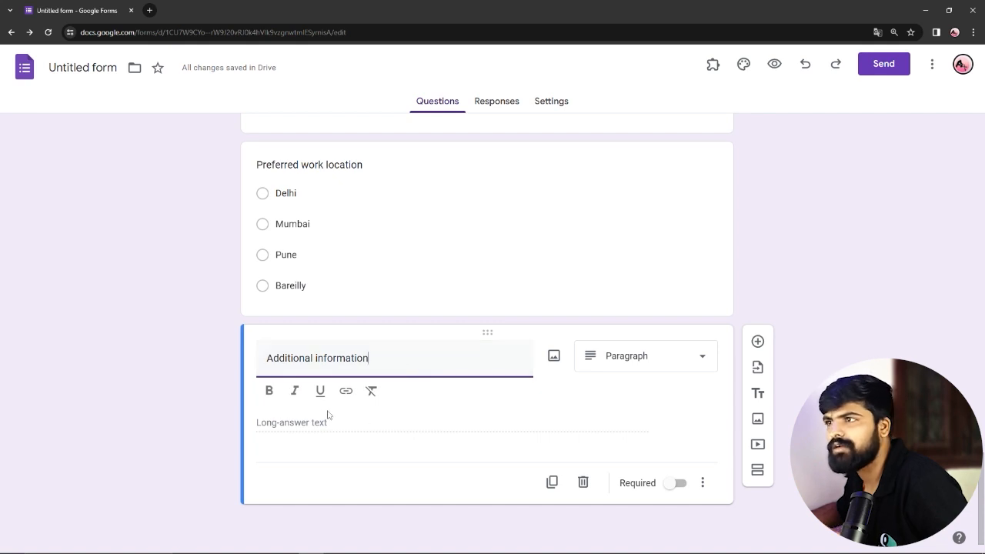
Add a question titled "Reference" at the end of the form and set its type to Paragraph
click(758, 343)
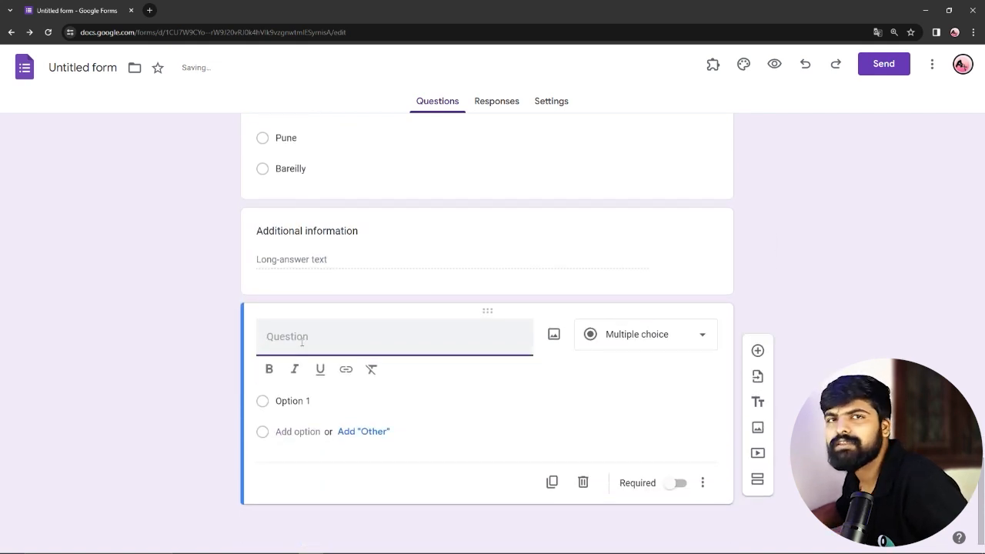
text(Refe)
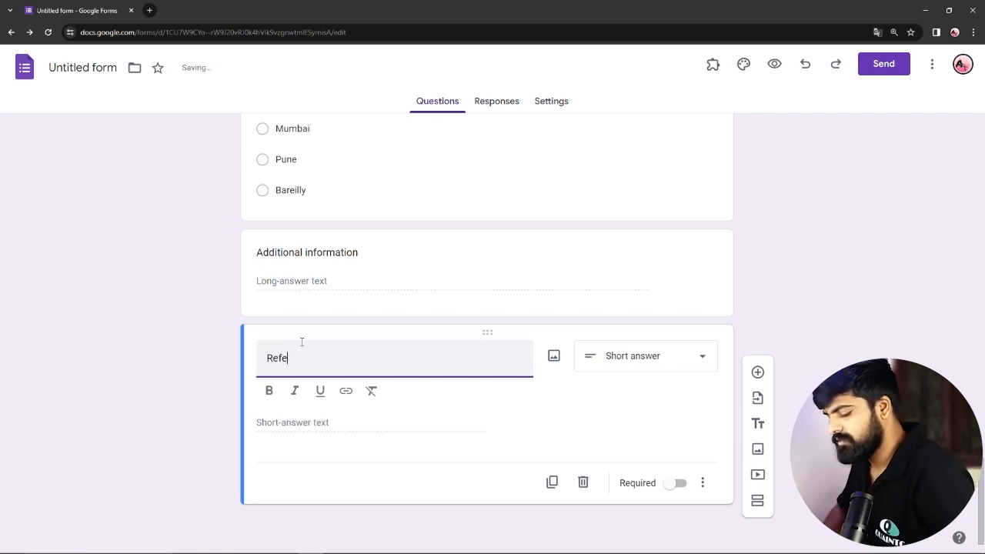
text(rence)
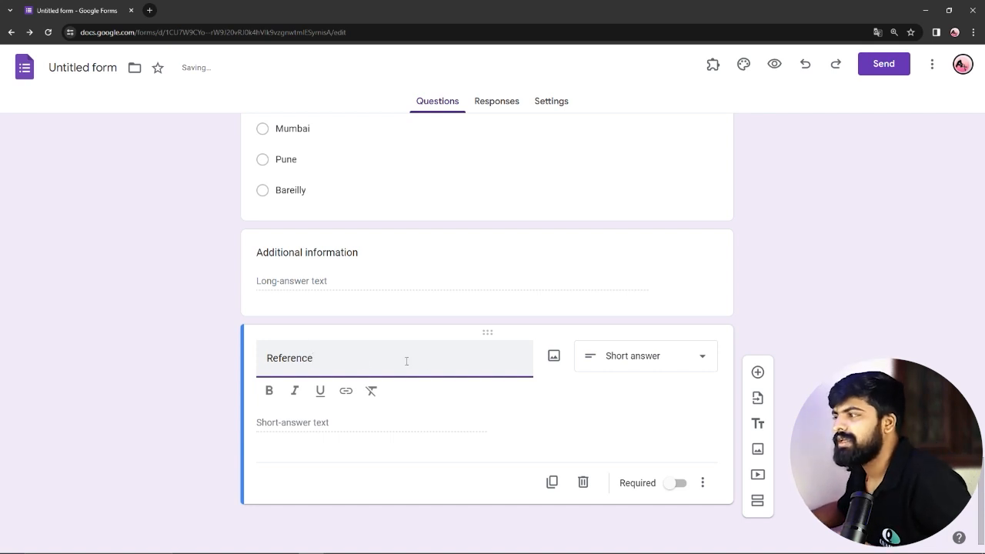
click(613, 355)
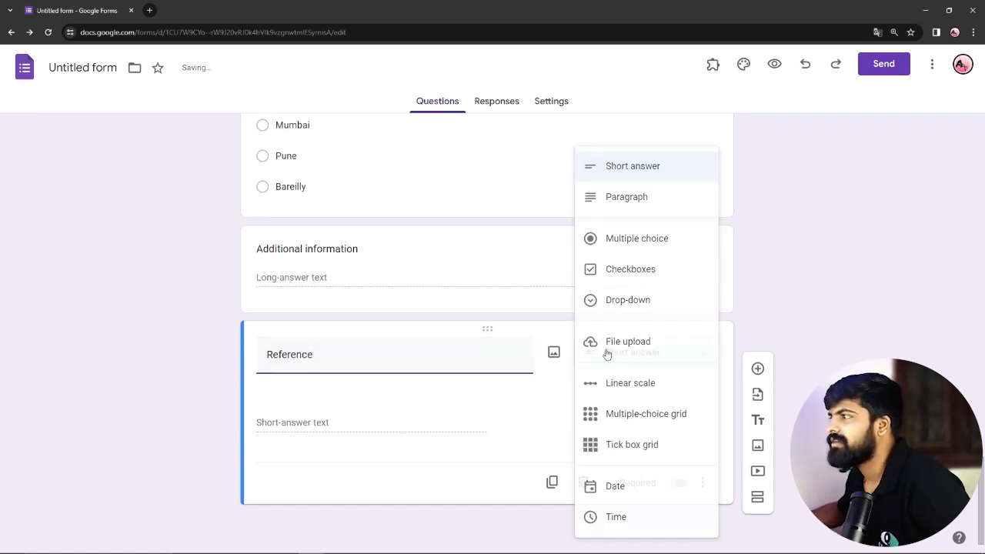
click(618, 199)
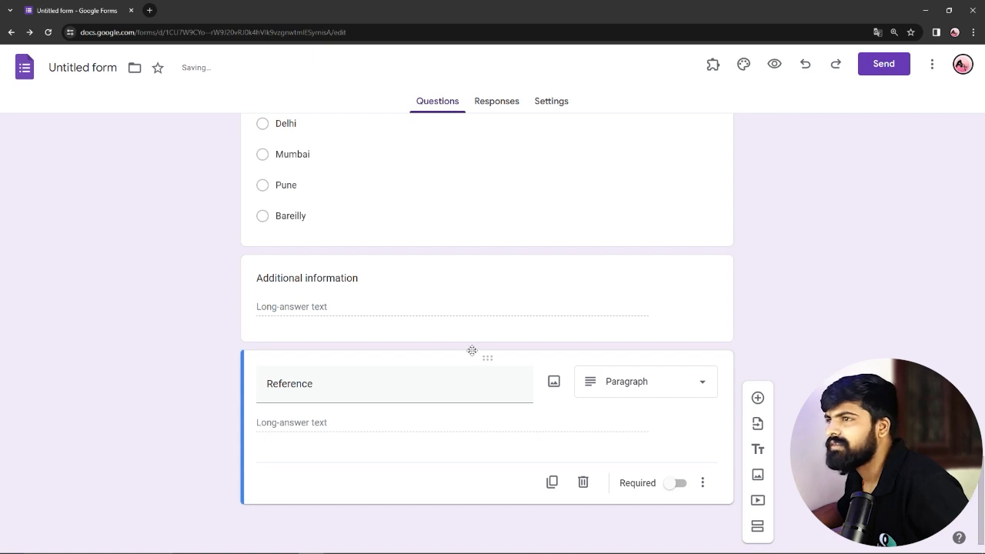
Review the questions from Work Experience through Additional information, checking the Required setting of individual questions
scroll(413, 347, up, 5)
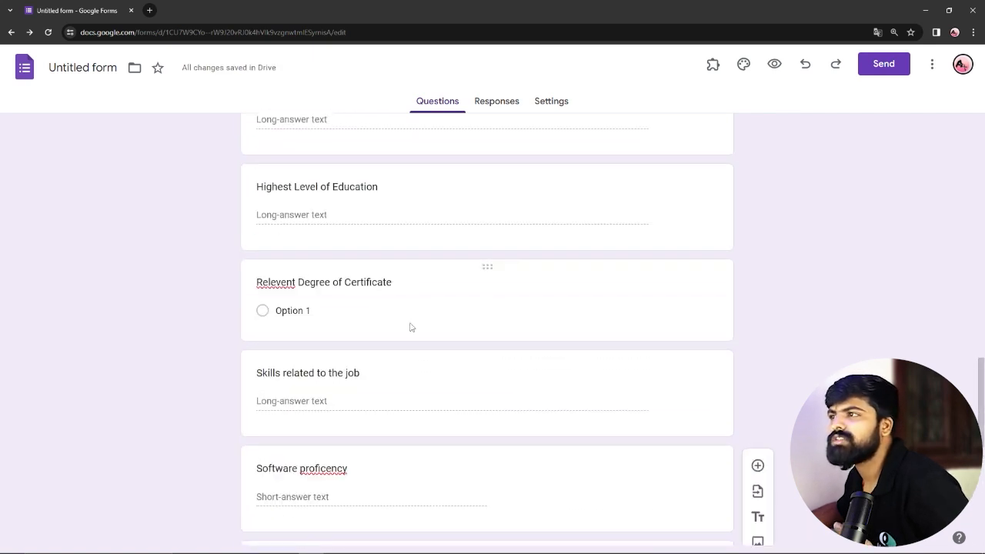
scroll(410, 323, up, 4)
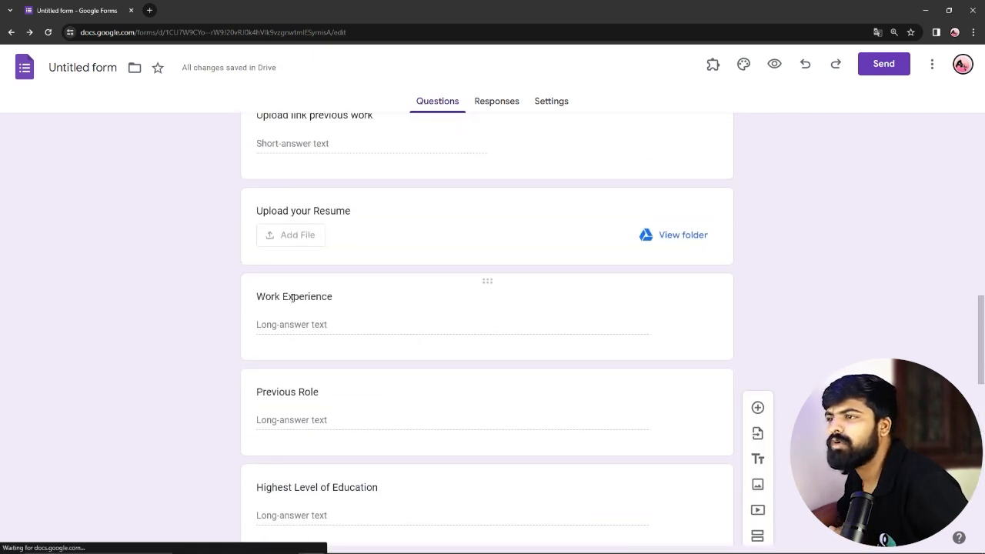
click(293, 298)
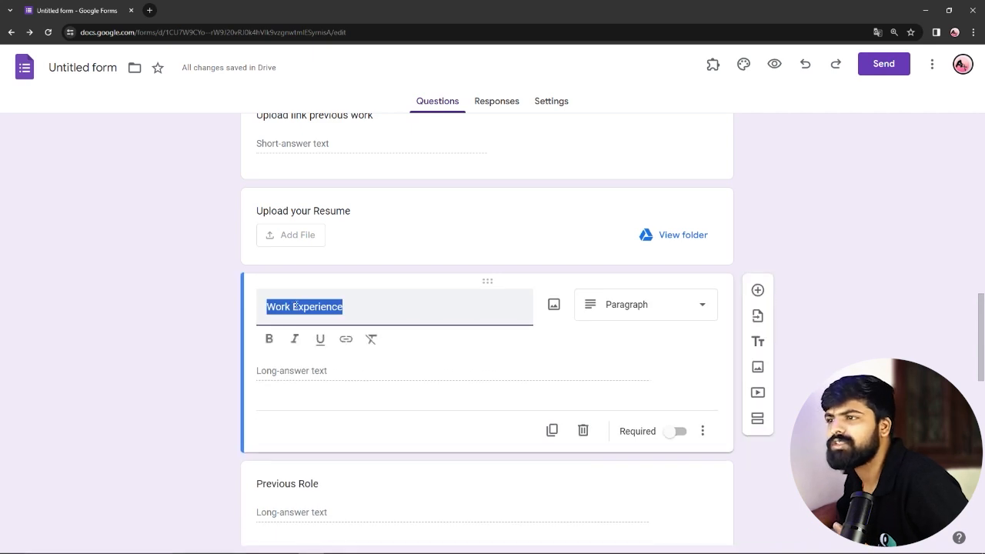
click(294, 306)
scroll(330, 300, down, 1)
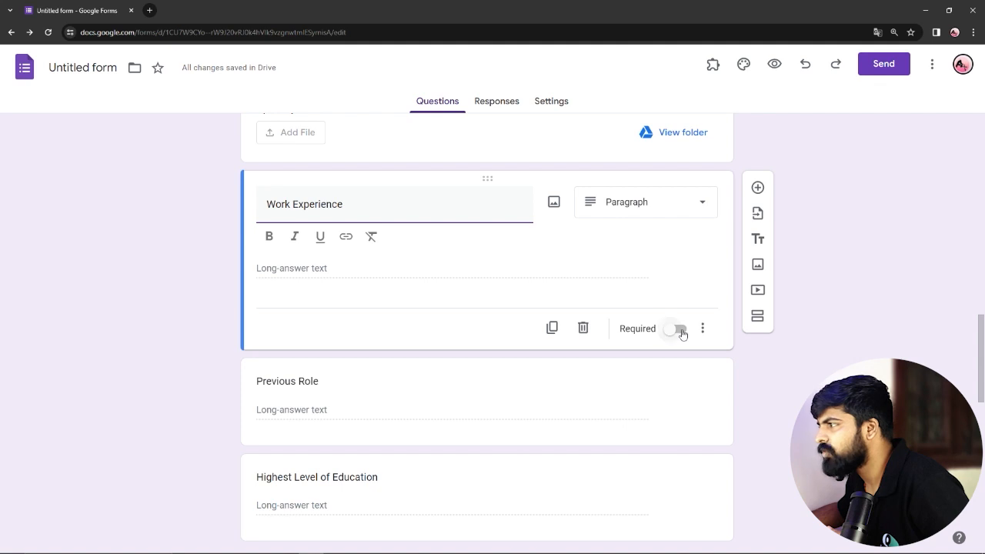
scroll(528, 362, down, 2)
click(332, 327)
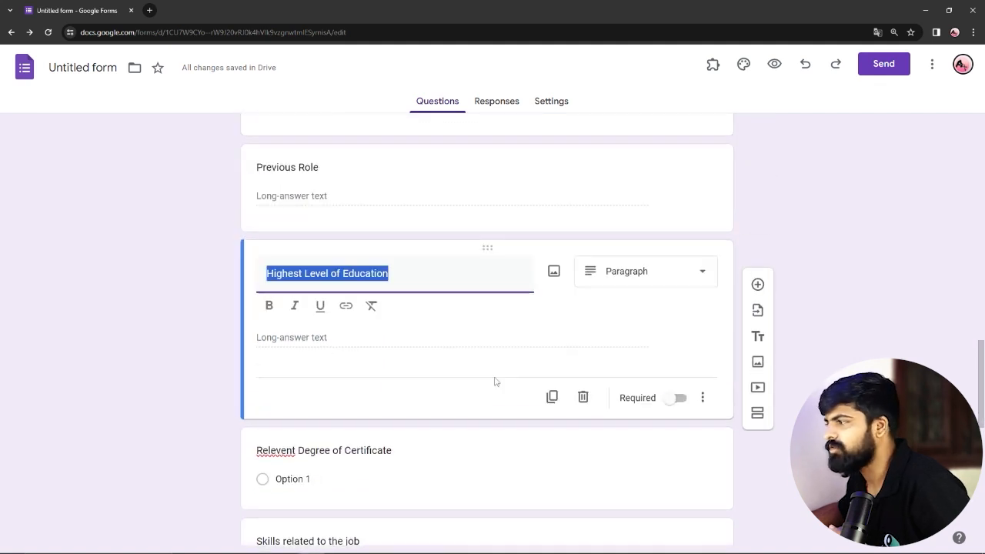
scroll(301, 334, down, 1)
click(319, 351)
scroll(377, 431, down, 7)
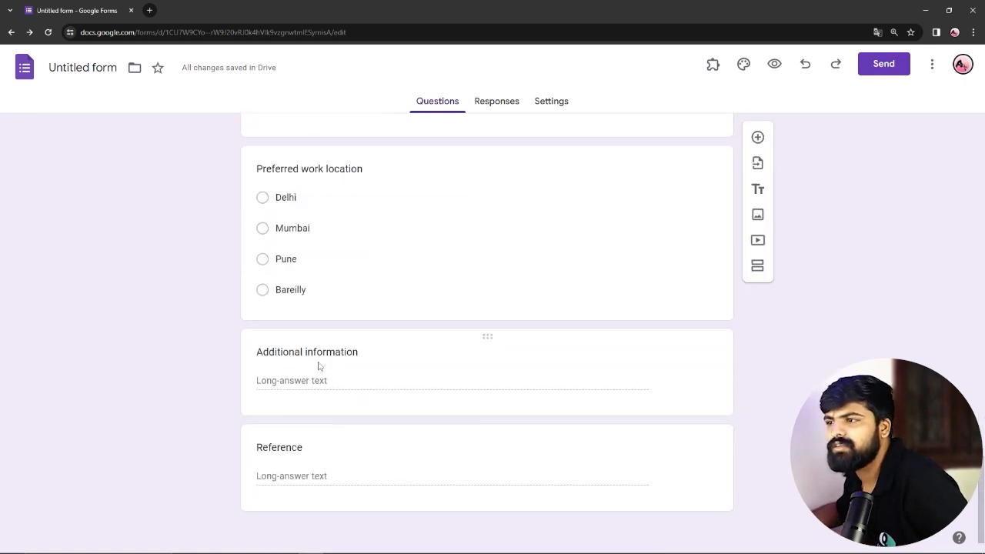
click(336, 348)
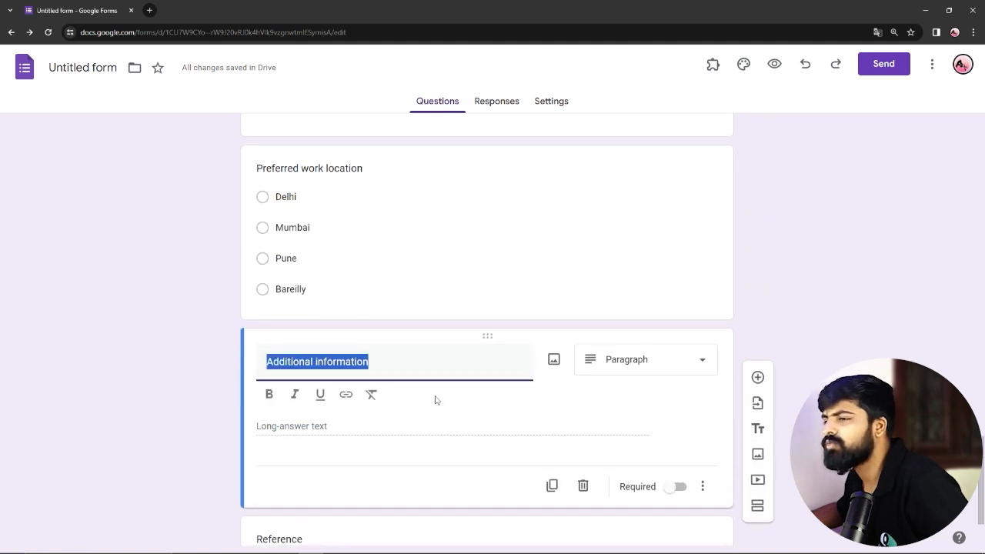
Mark the "Preferred work location" question as required
scroll(270, 394, up, 3)
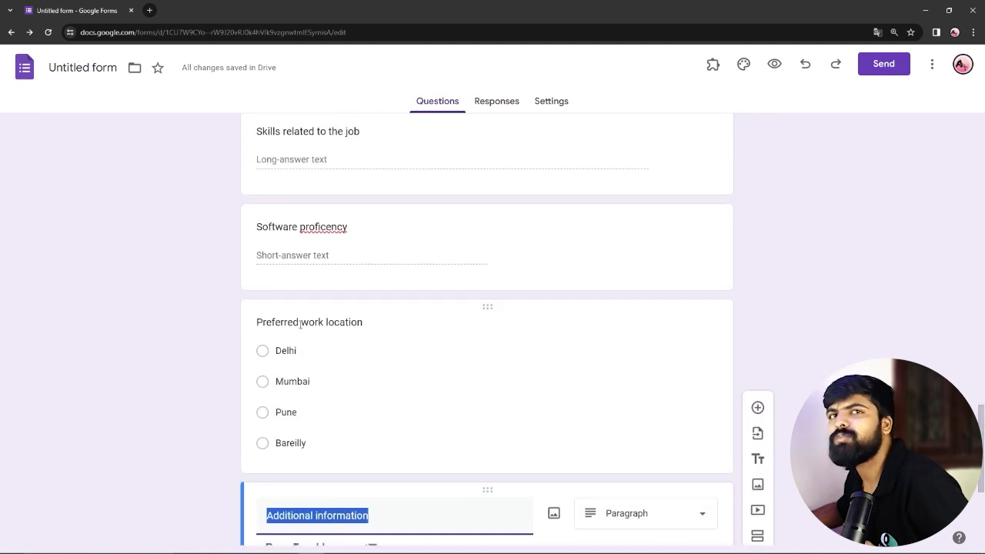
click(300, 325)
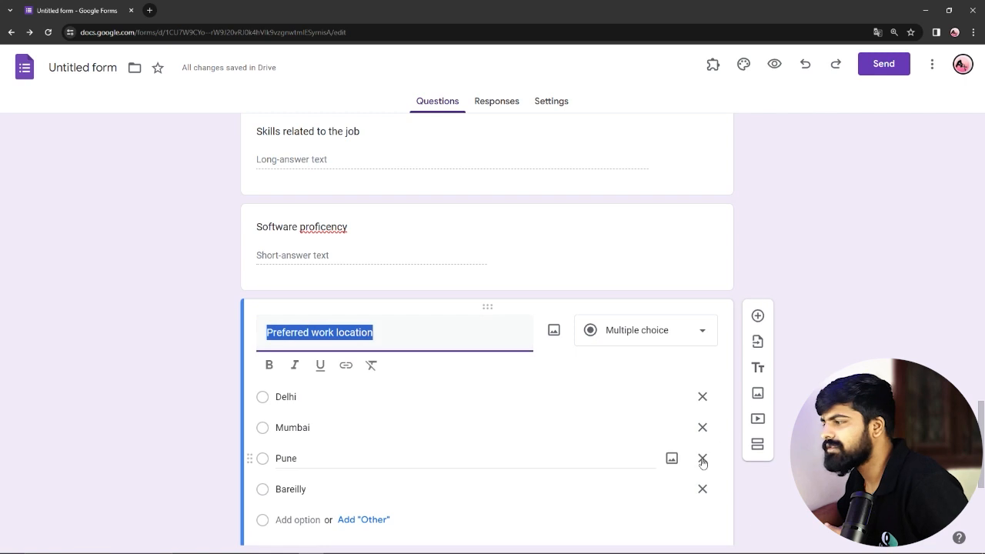
scroll(704, 457, down, 2)
click(678, 417)
Make the "Software proficency" question required and return to the beginning of the form
scroll(461, 347, up, 3)
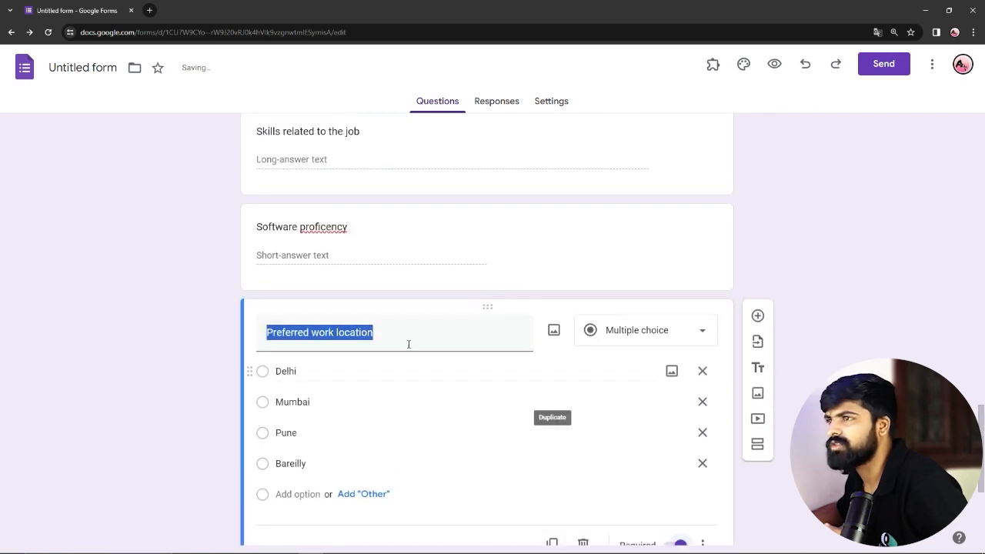
click(460, 272)
click(680, 362)
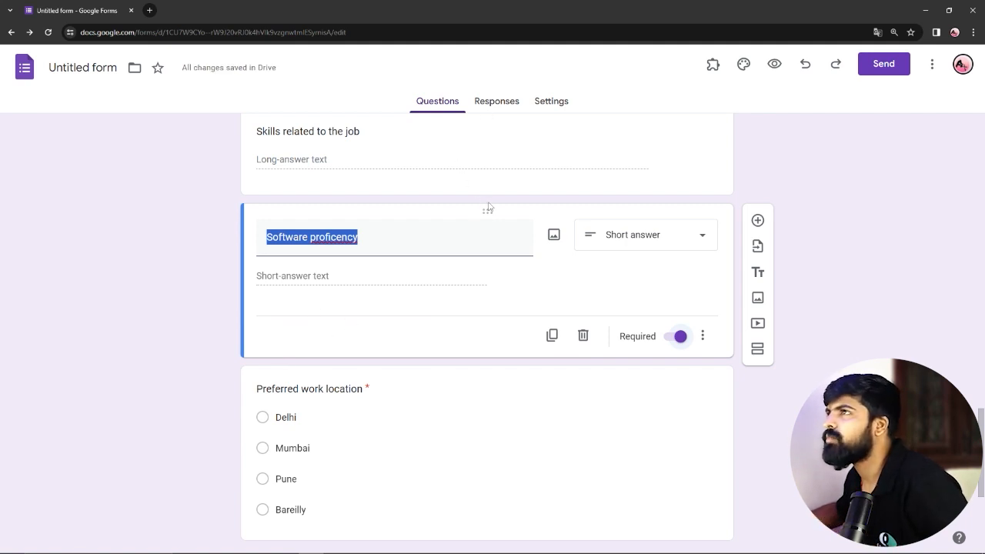
scroll(496, 162, up, 20)
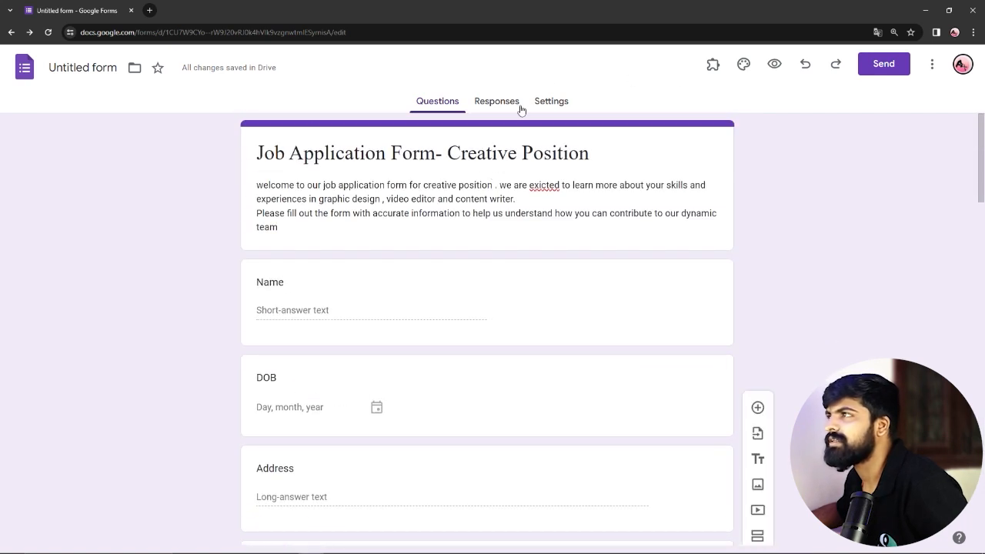
Upload the image 9220705 from the Pictures folder as the form's header image
click(744, 64)
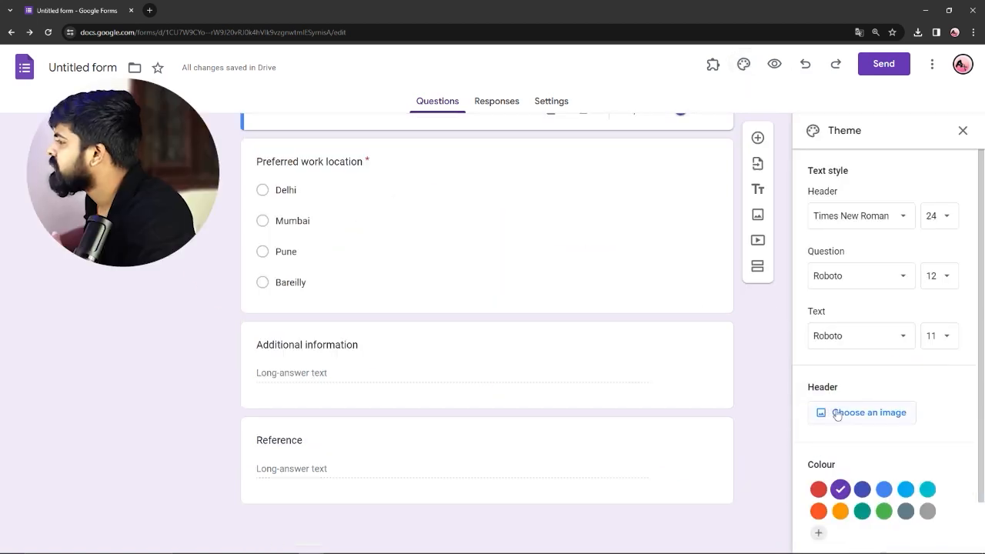
click(836, 414)
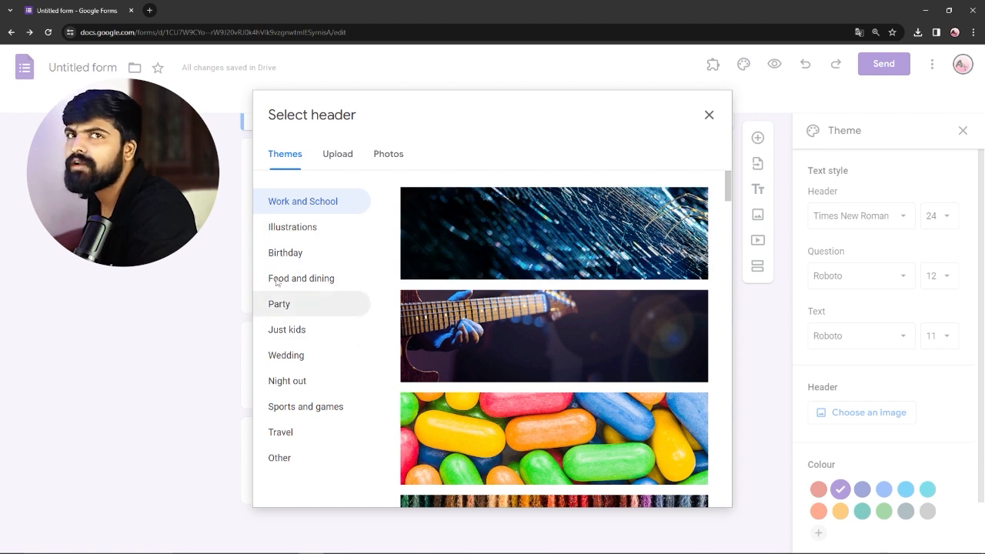
click(345, 162)
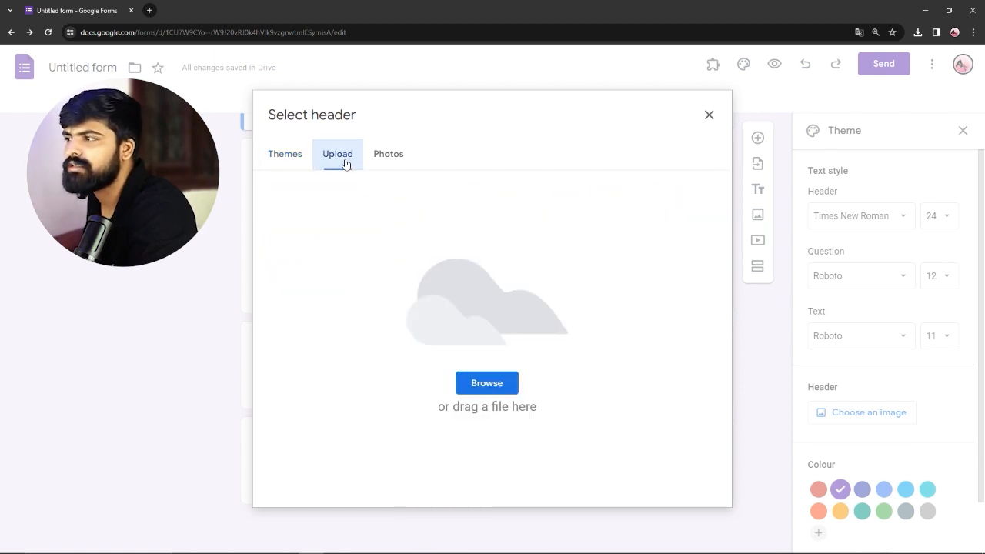
click(478, 387)
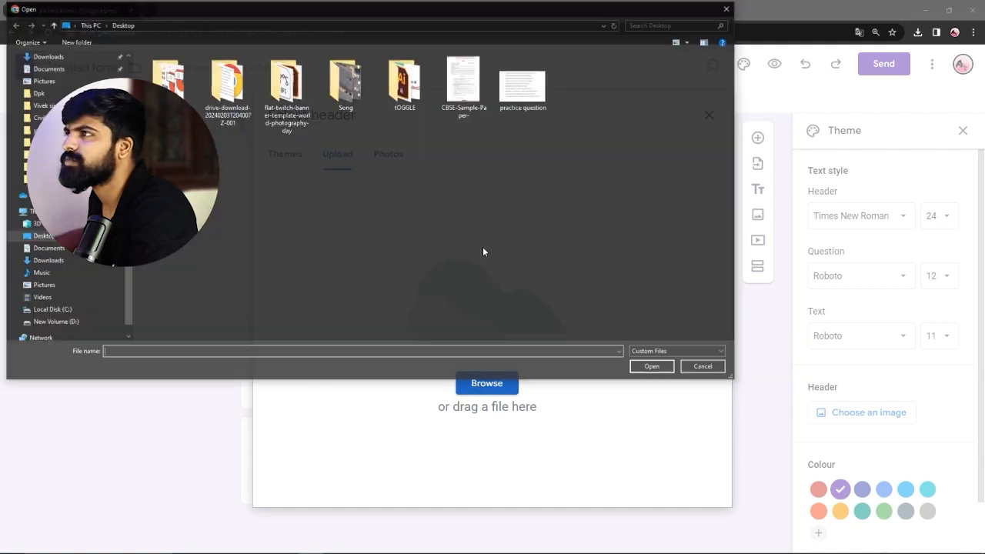
click(41, 80)
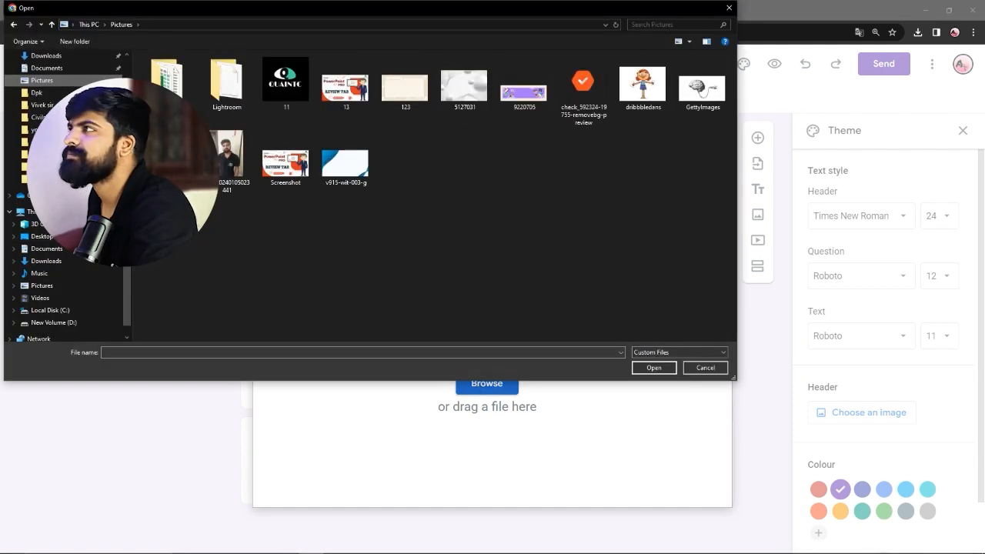
click(524, 86)
click(656, 373)
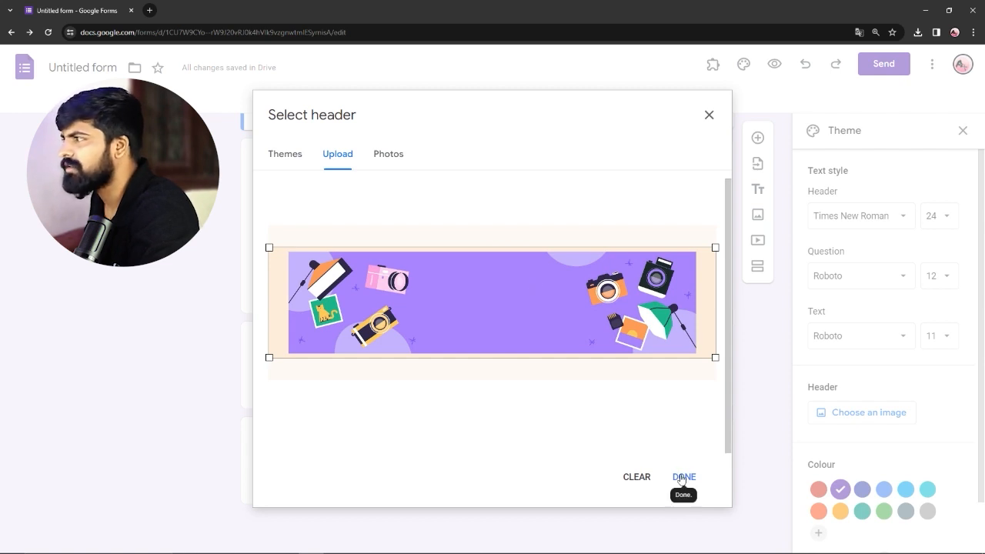
Crop the header image to the edges of the purple camera banner and apply it to the form
drag(716, 357, 705, 356)
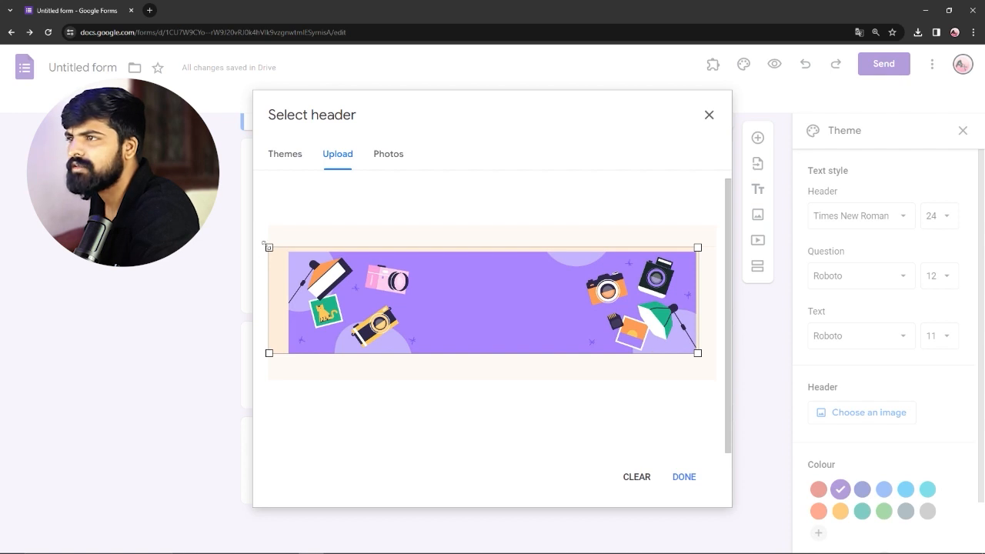
drag(265, 243, 290, 252)
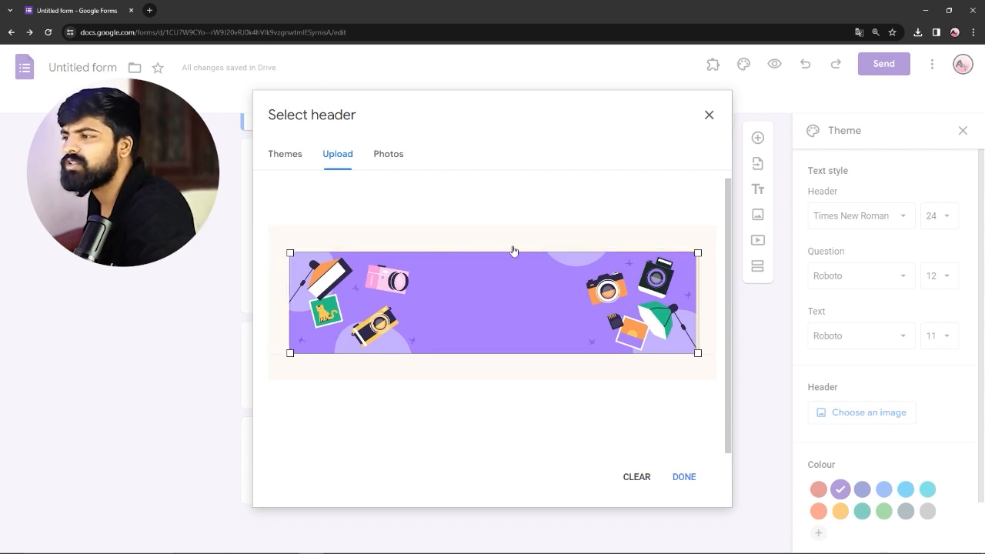
click(680, 478)
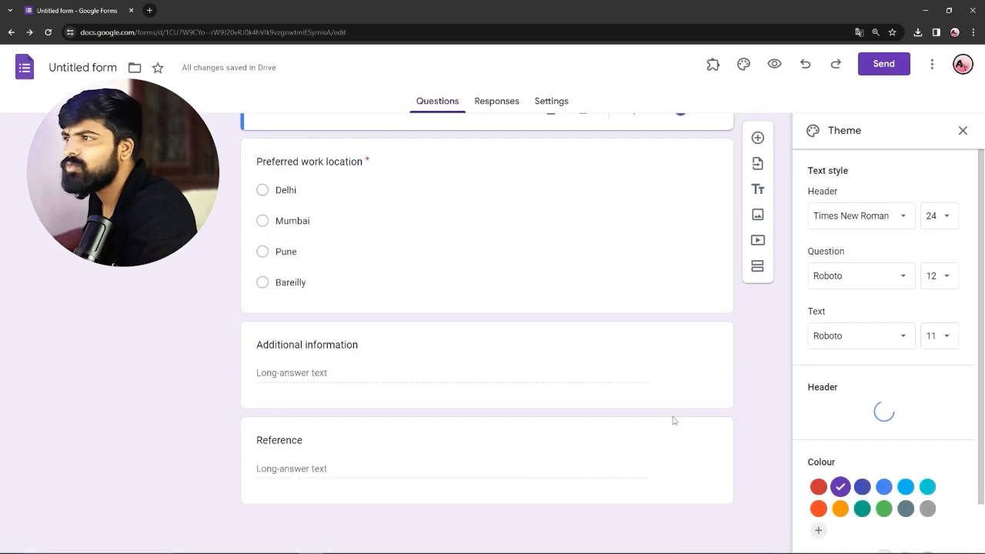
Set the form's theme colour to the green from the header image's palette and look over the restyled questions
scroll(659, 341, up, 15)
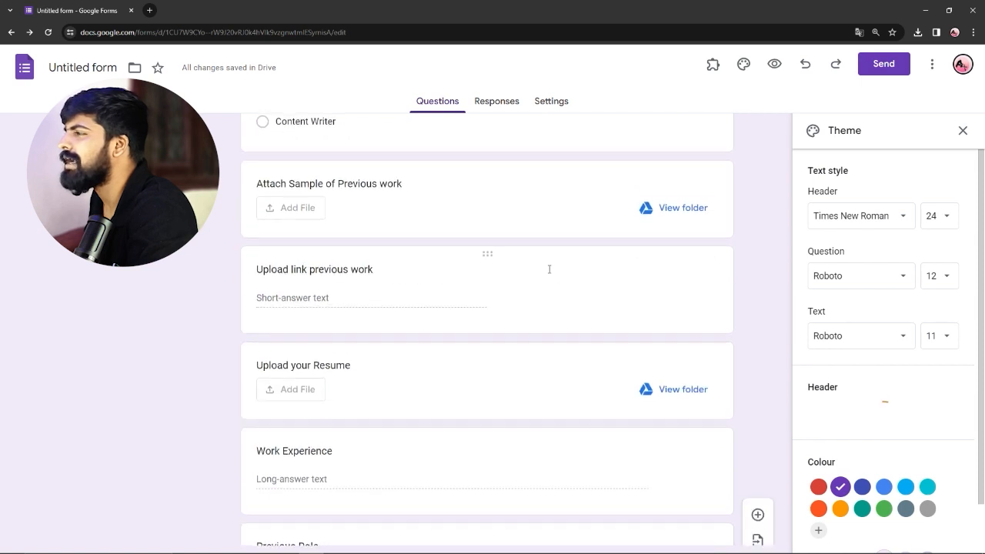
scroll(550, 269, up, 10)
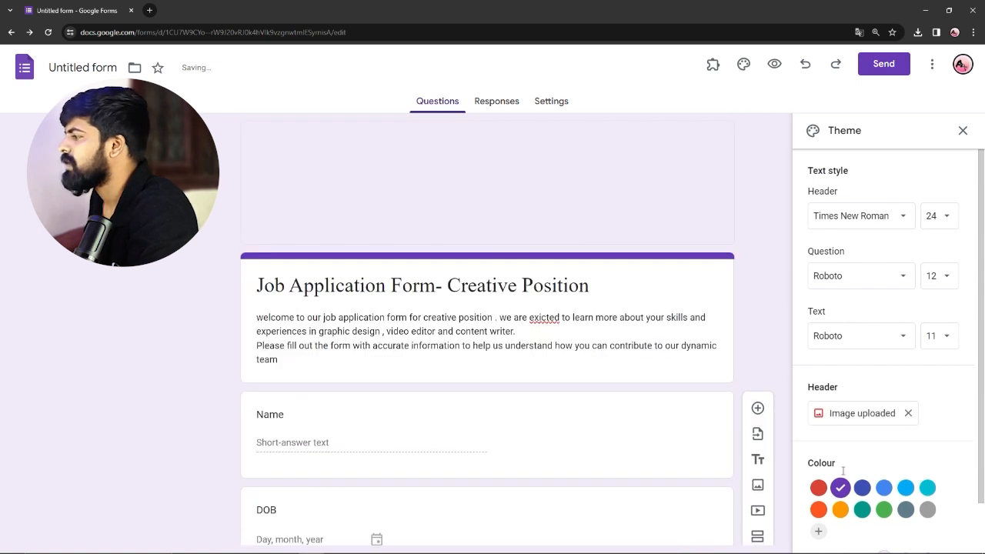
scroll(846, 462, down, 1)
click(818, 455)
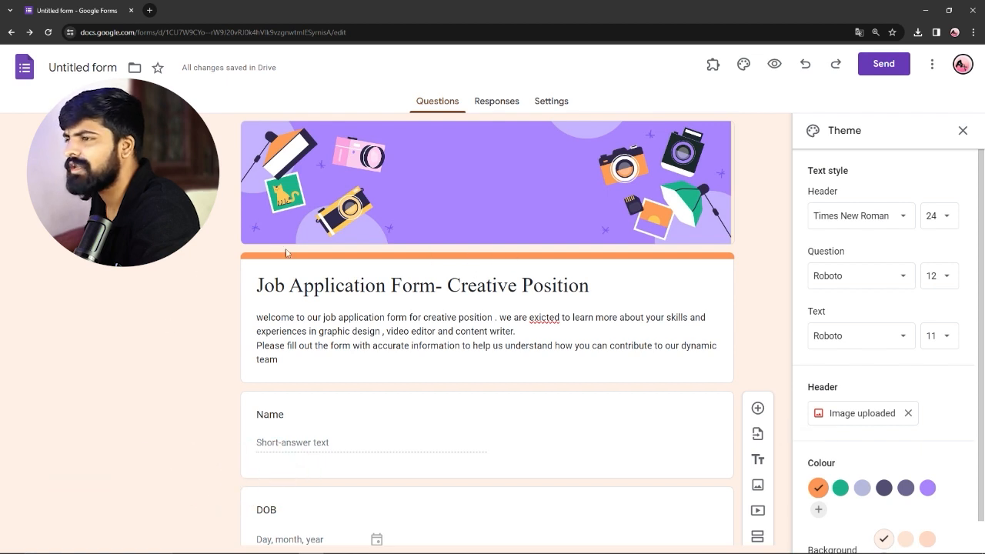
click(839, 487)
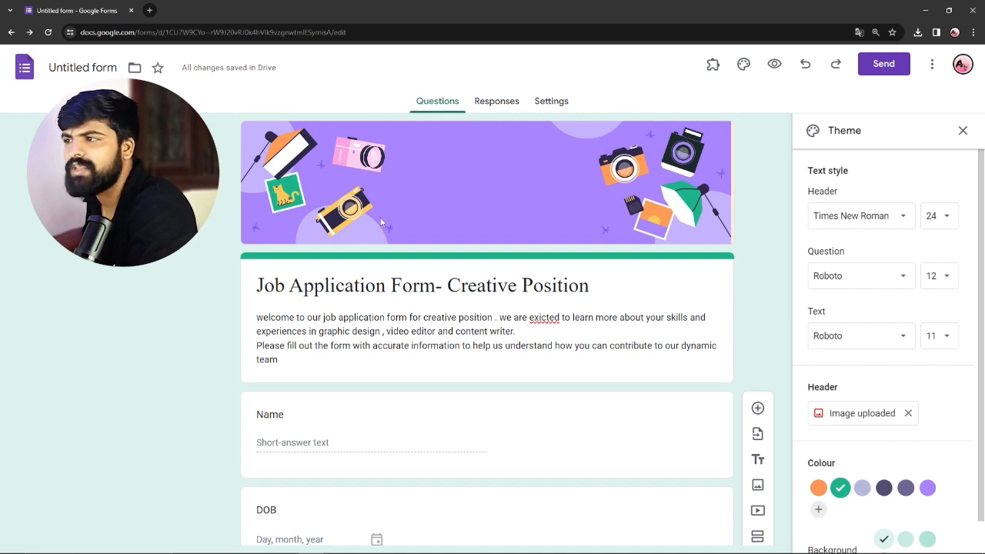
scroll(472, 393, down, 5)
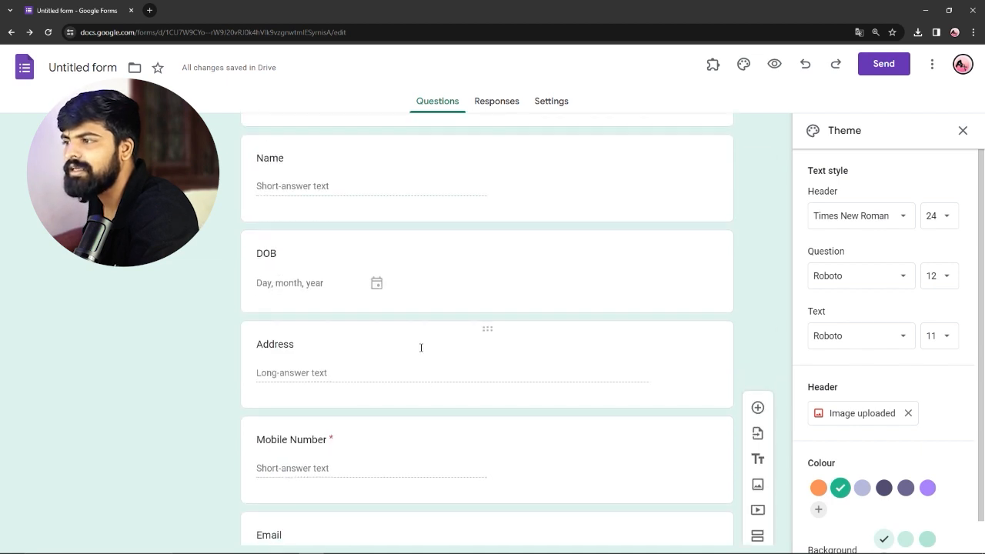